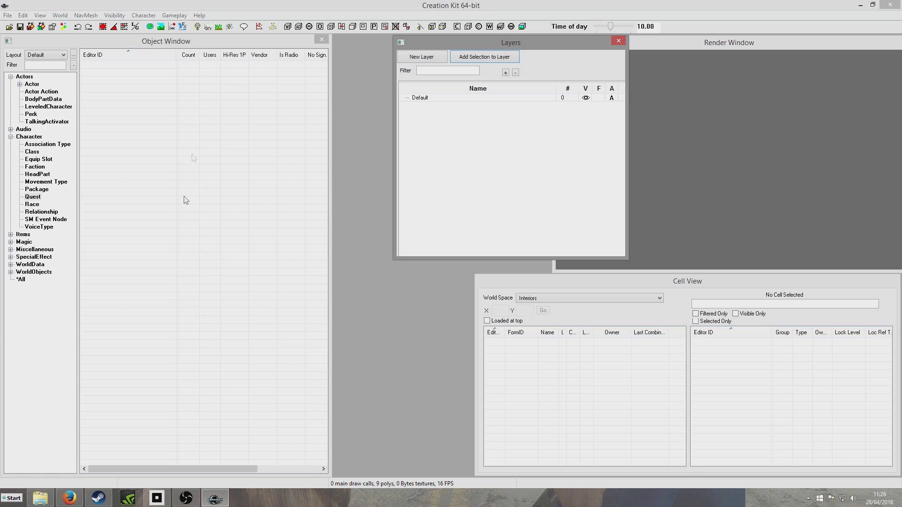
- Load the SeddonNPC.esp plugin as the active file together with its Fallout4.esm master
click(9, 26)
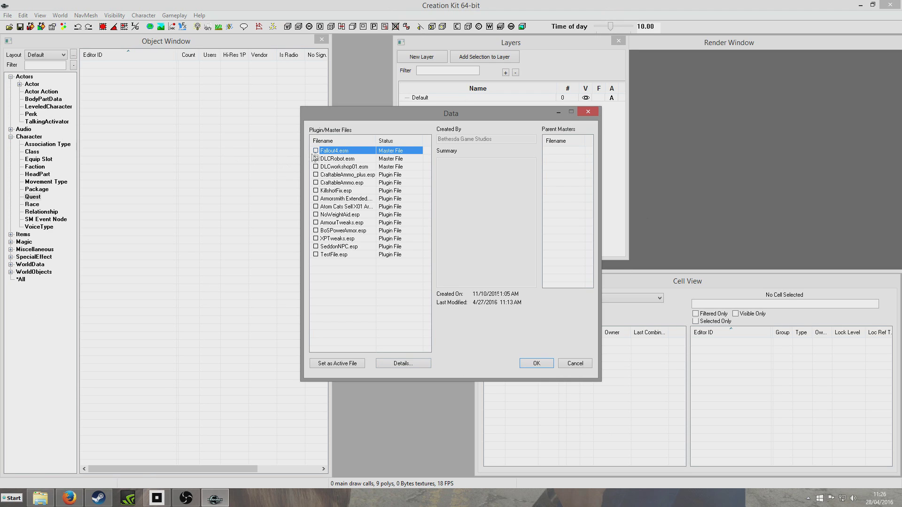
double_click(342, 247)
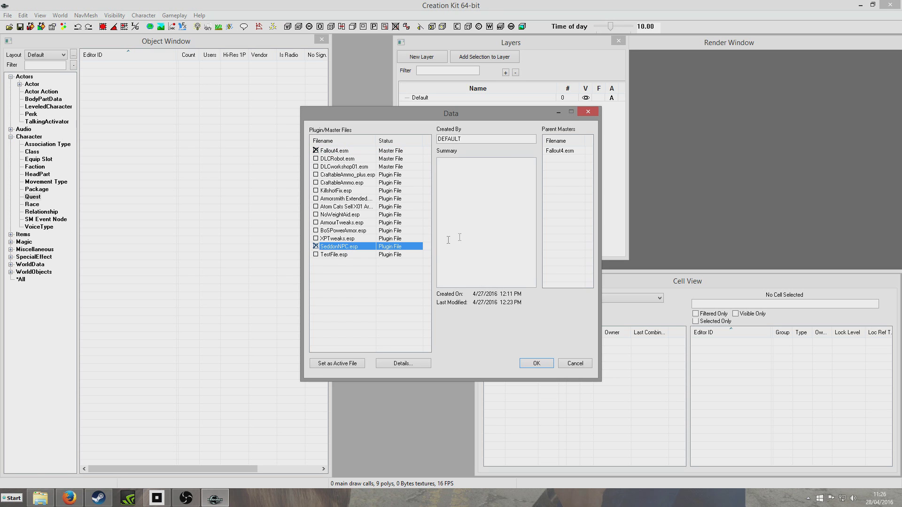
click(324, 366)
click(526, 365)
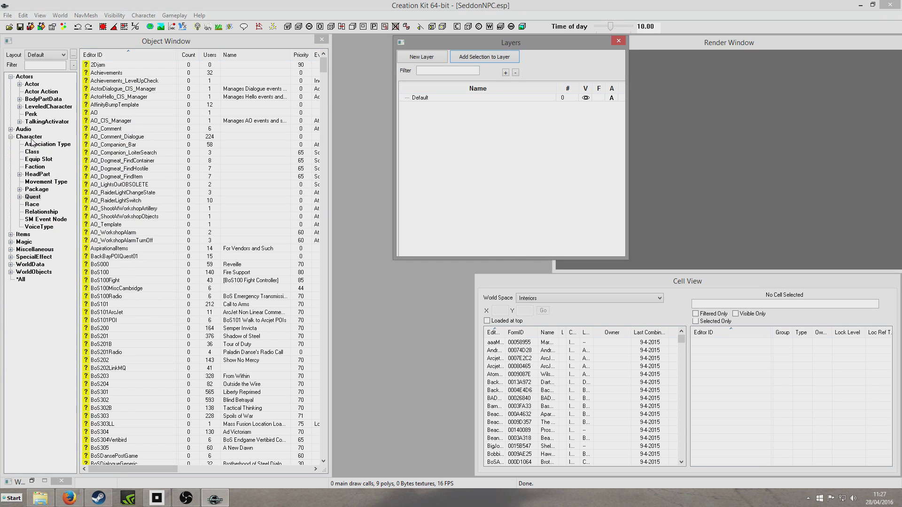
- Create a new voice type with the ID SeddonVoiceType
click(42, 227)
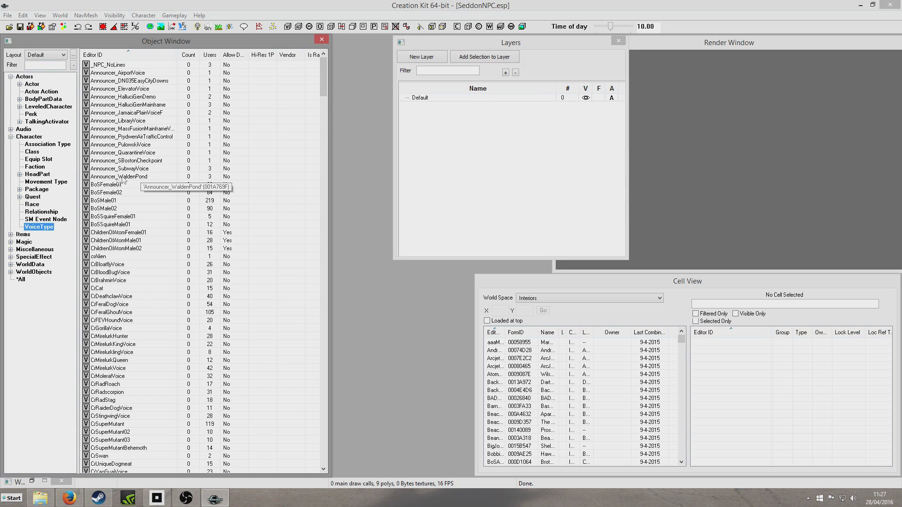
right_click(121, 161)
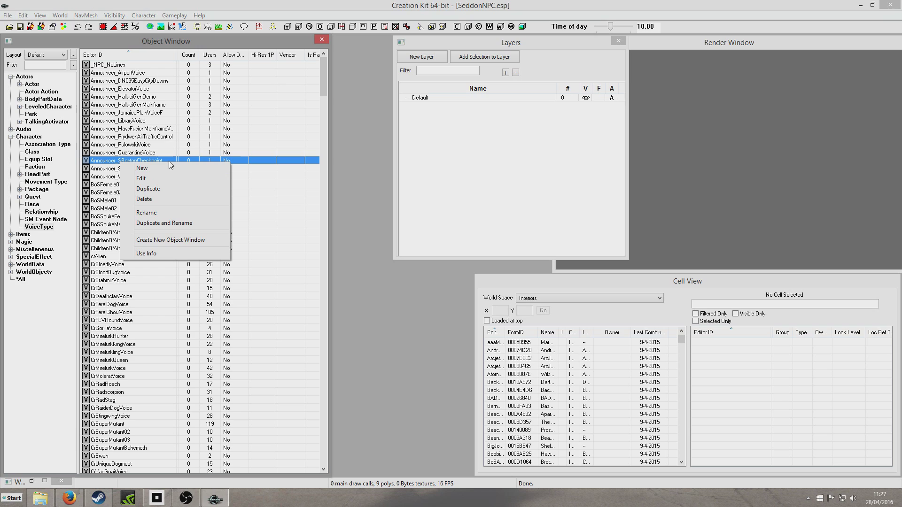
click(148, 137)
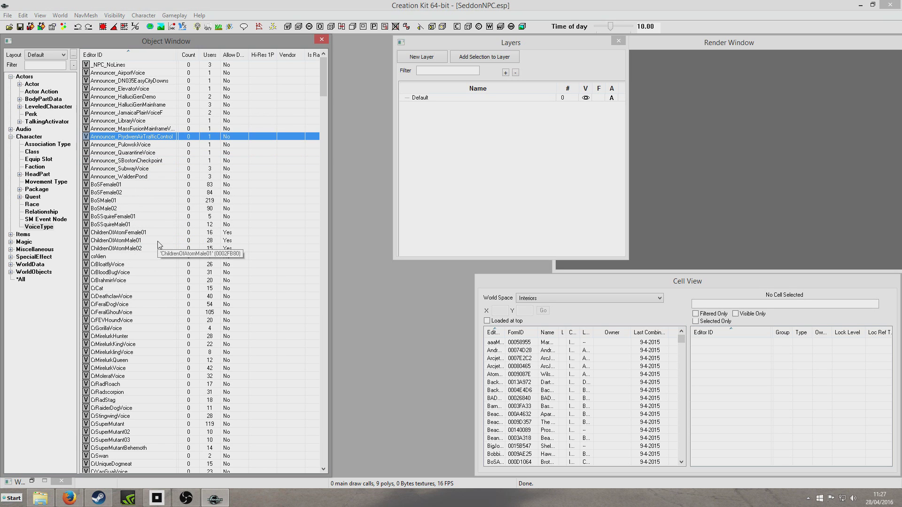
right_click(122, 225)
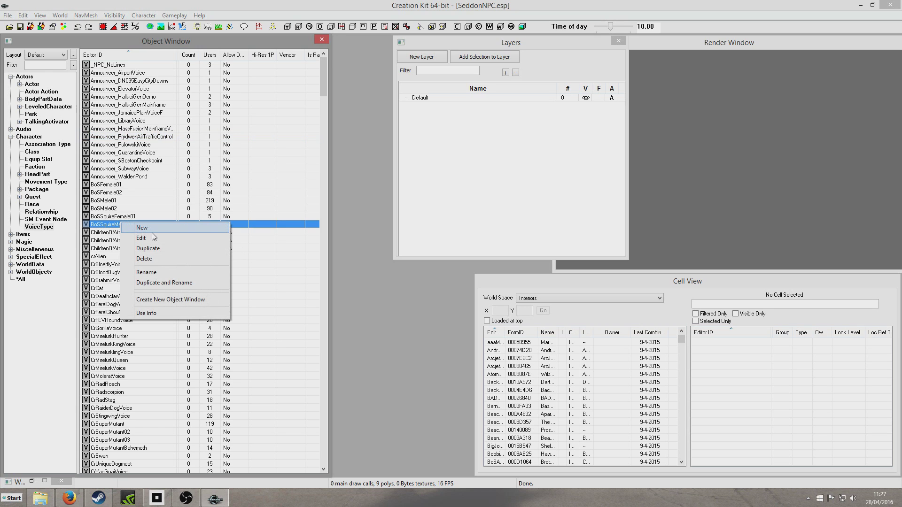
click(152, 235)
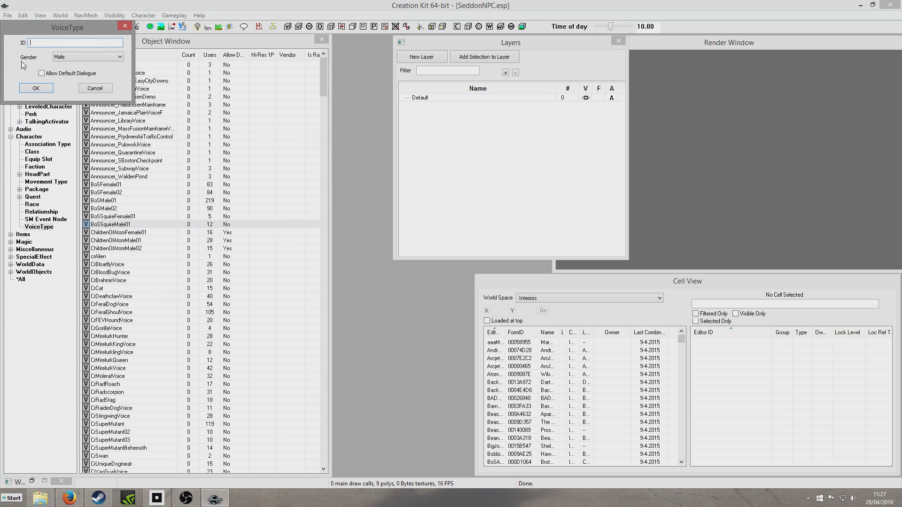
text(SeddonVoiceType)
click(42, 91)
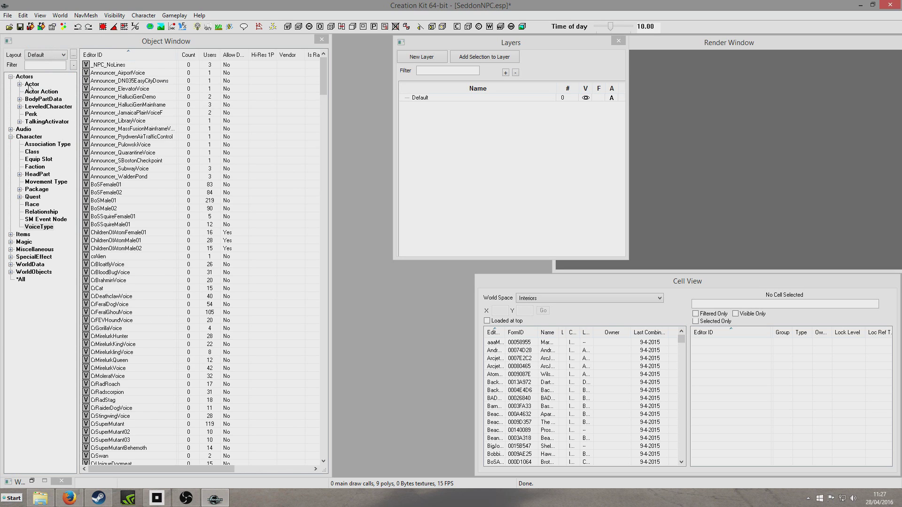
- Find and open the SeddonNPC actor, assign it the voice type SeddonVoiceType and flag it as Unique
click(31, 84)
click(38, 66)
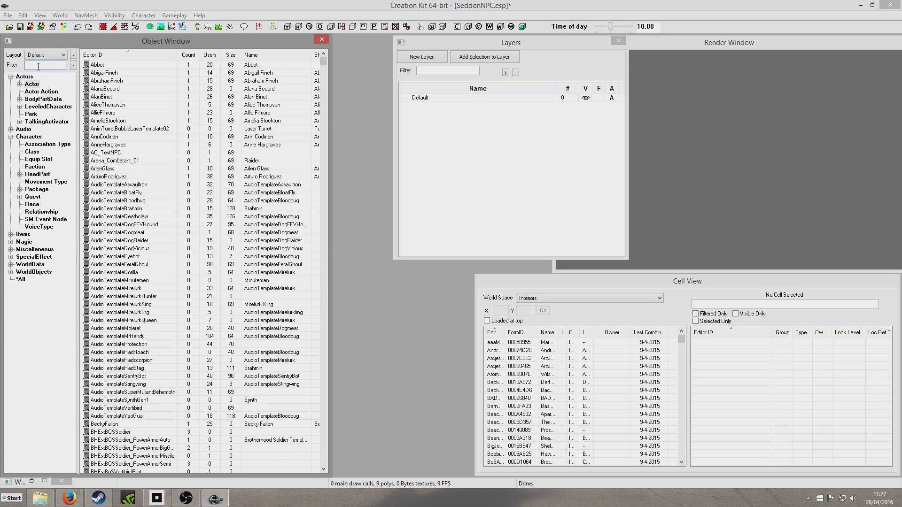
text(sedd)
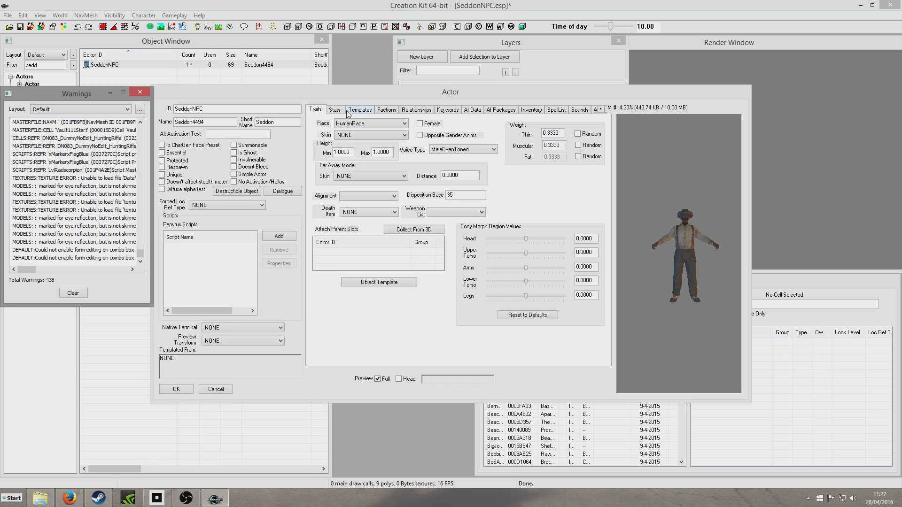
click(445, 151)
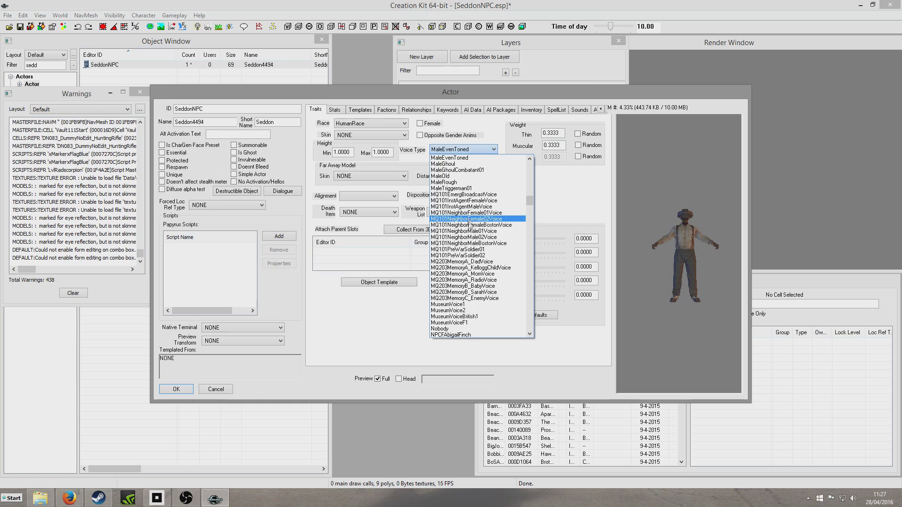
key(s)
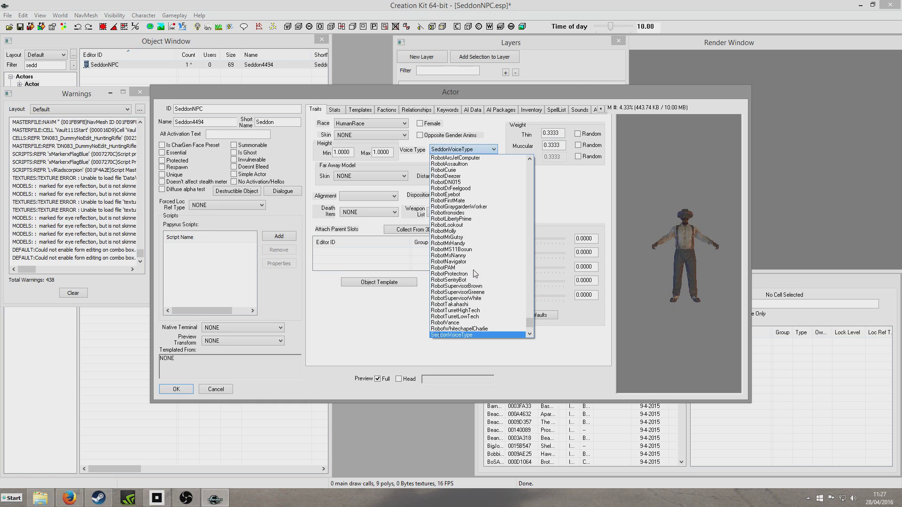
click(466, 335)
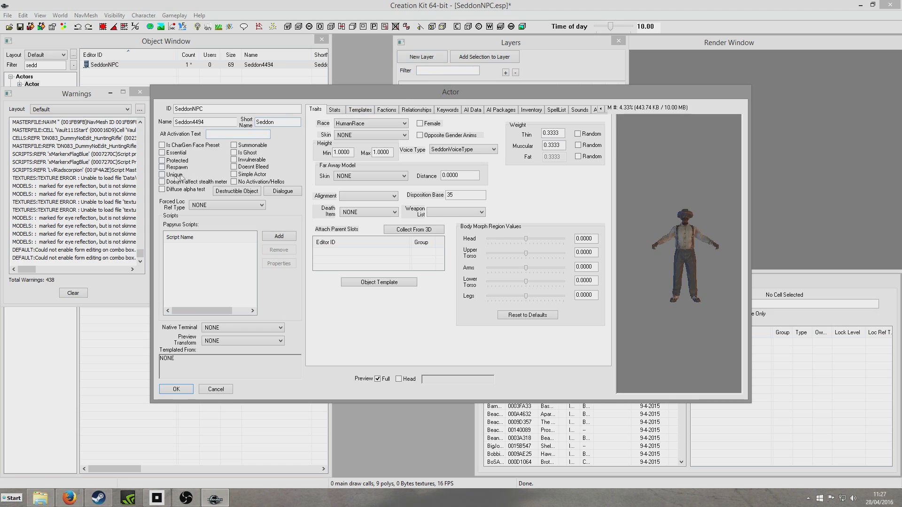
click(162, 175)
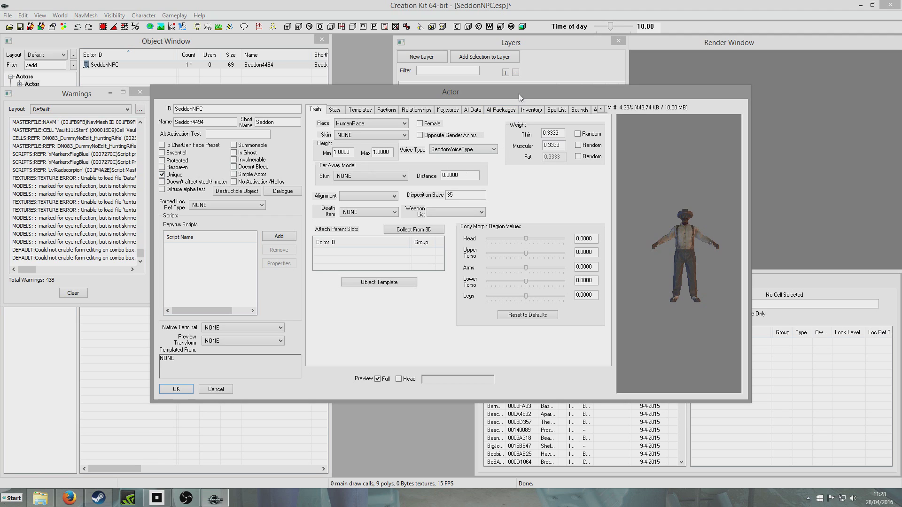
- Remove the FarmerGenericDialogue and WorkshopDialogueFaction factions from the SeddonNPC actor, then save it and minimize the warnings
click(385, 111)
click(379, 146)
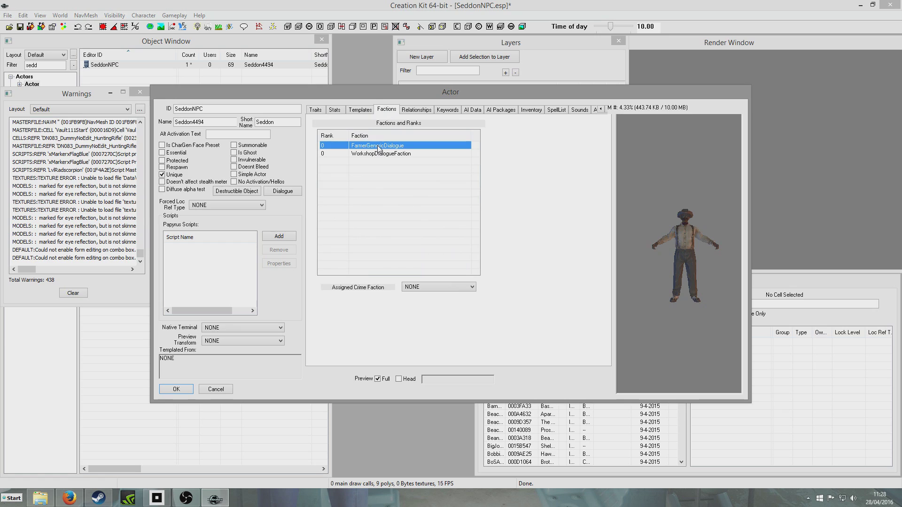
key(Delete)
click(378, 146)
key(Delete)
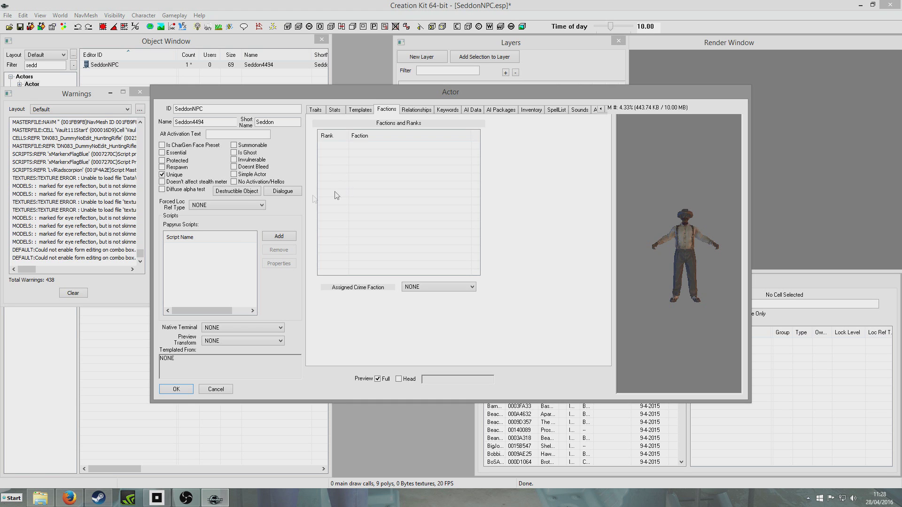
click(175, 392)
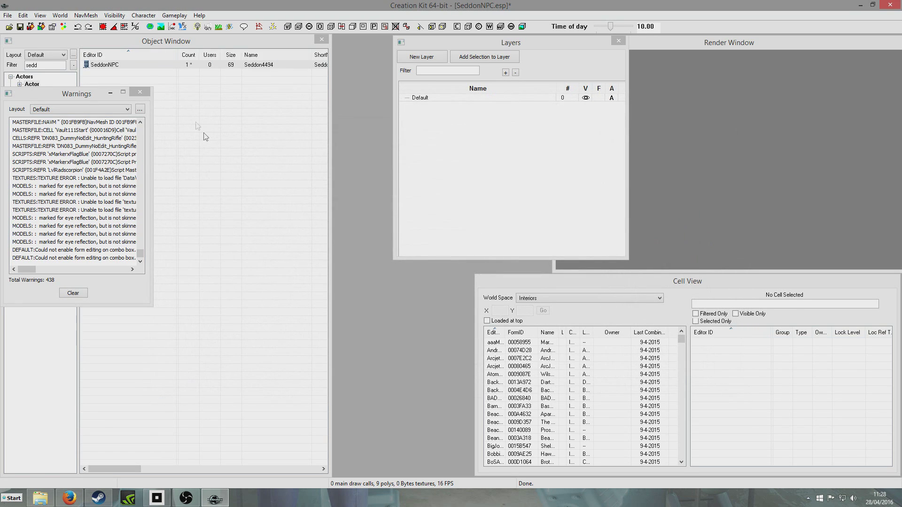
click(111, 93)
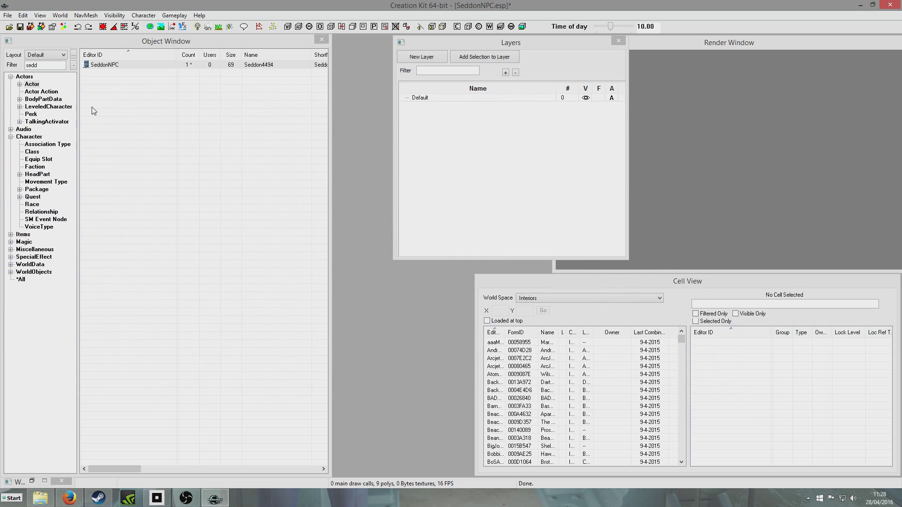
- Create a new quest with the ID SeddonDialogueQuest and a priority of 20
click(32, 198)
right_click(120, 94)
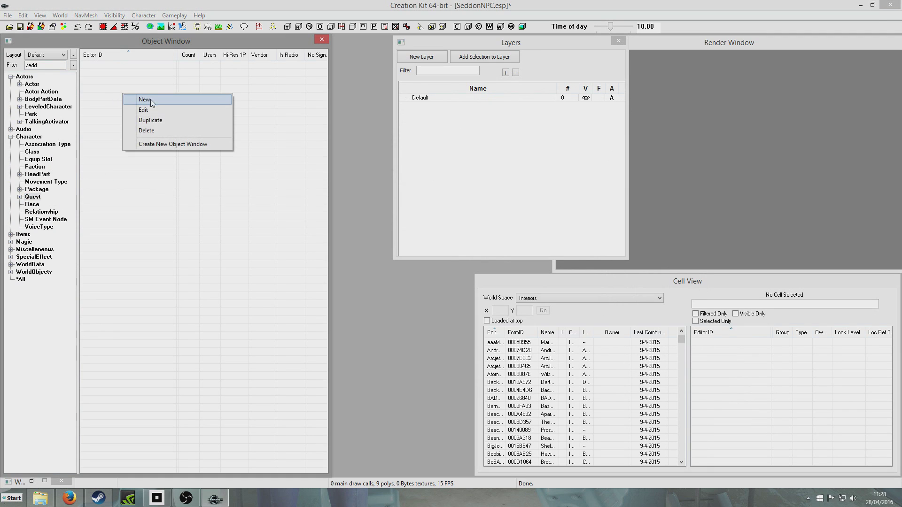
click(151, 100)
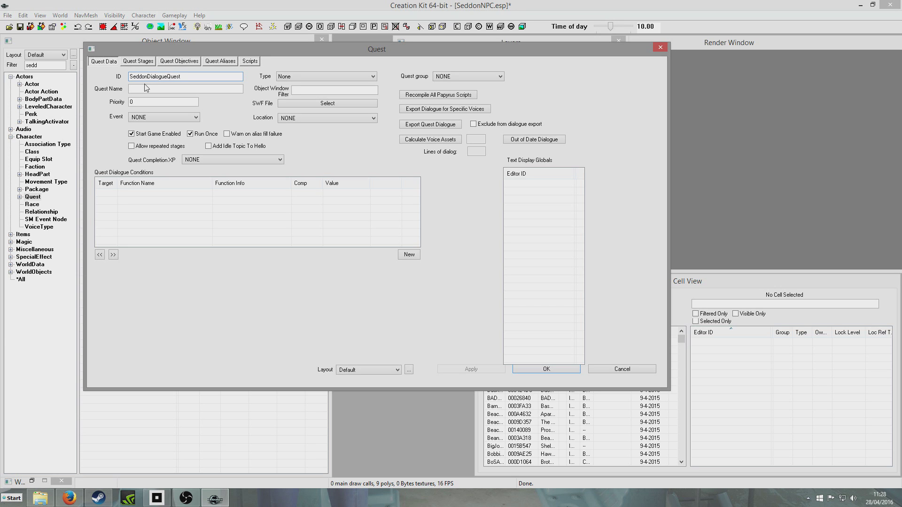
click(154, 102)
text(2)
click(576, 371)
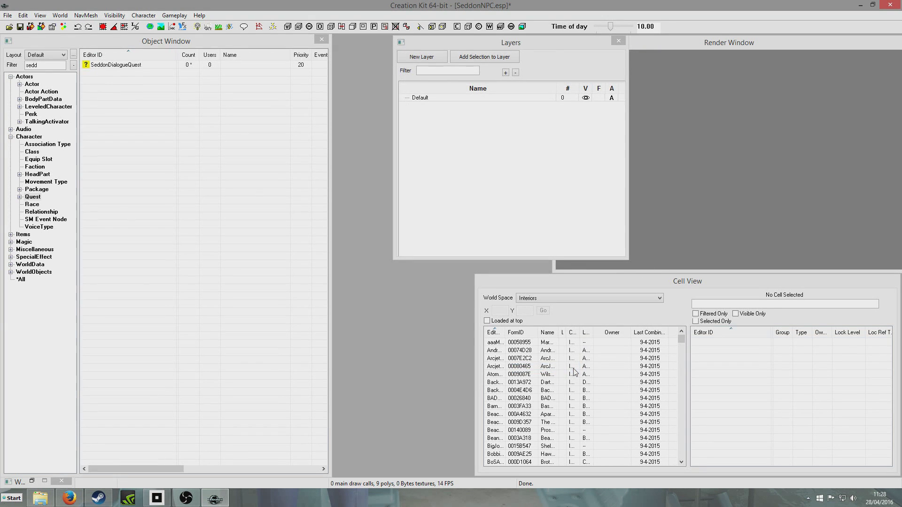
- Reopen SeddonDialogueQuest and add a new reference alias named SeddonNPCAlias
double_click(111, 66)
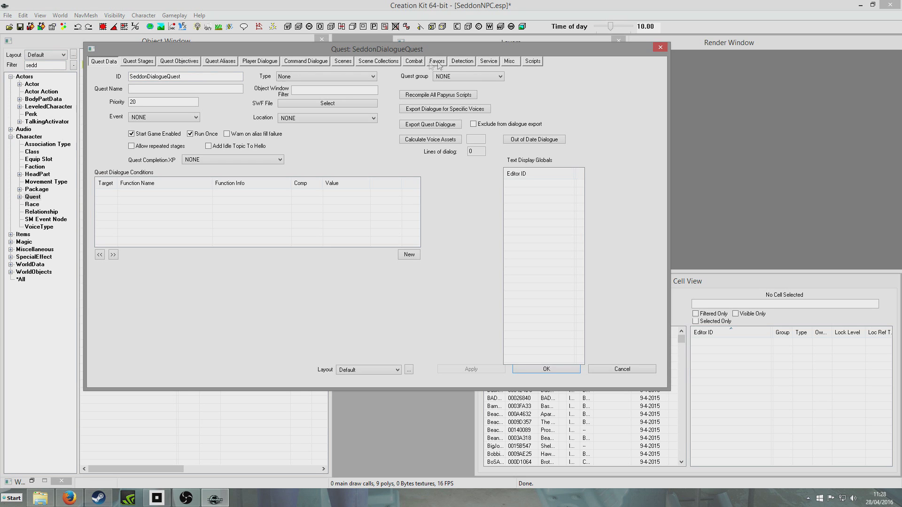
click(342, 62)
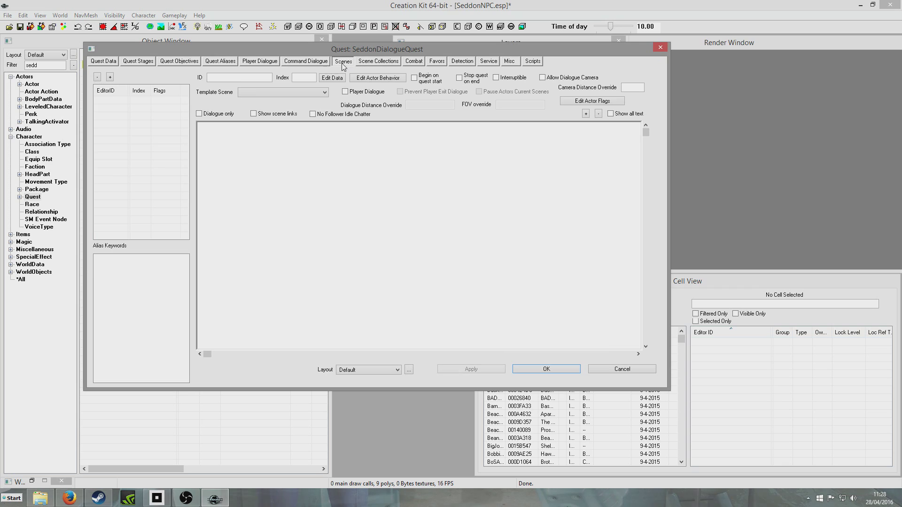
click(219, 63)
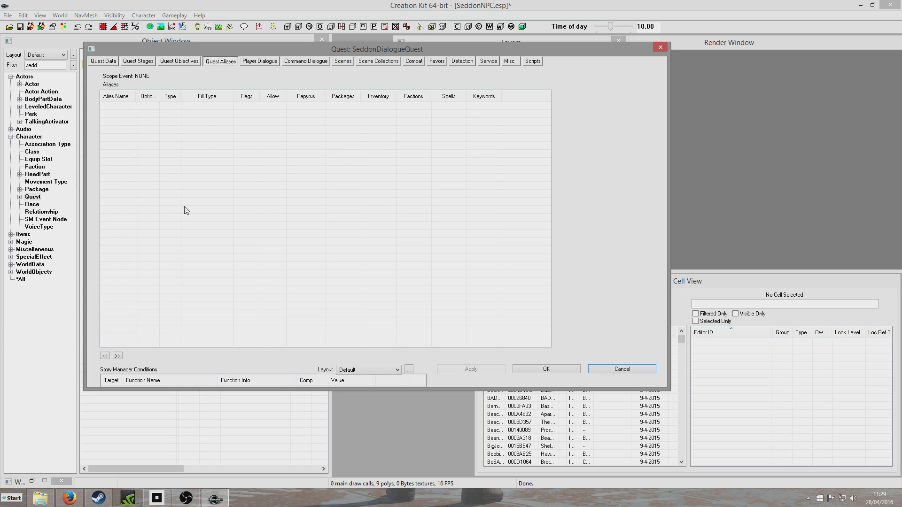
right_click(177, 122)
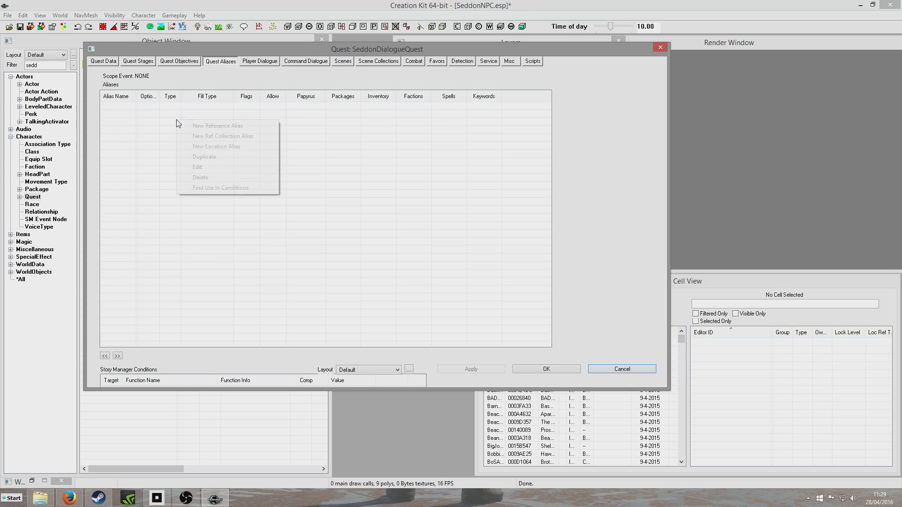
click(247, 126)
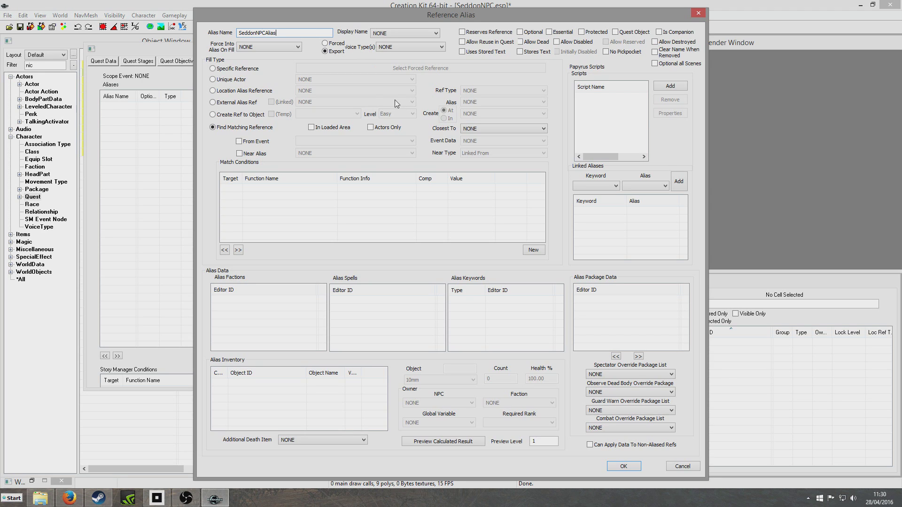
- Set the alias's fill type to Unique Actor with SeddonNPC as the actor, and save the alias
click(213, 80)
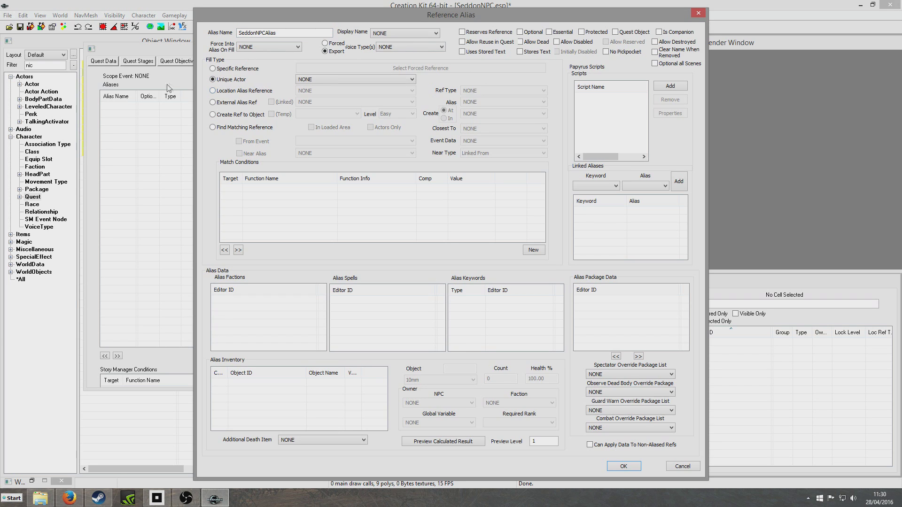
click(353, 81)
text(sed)
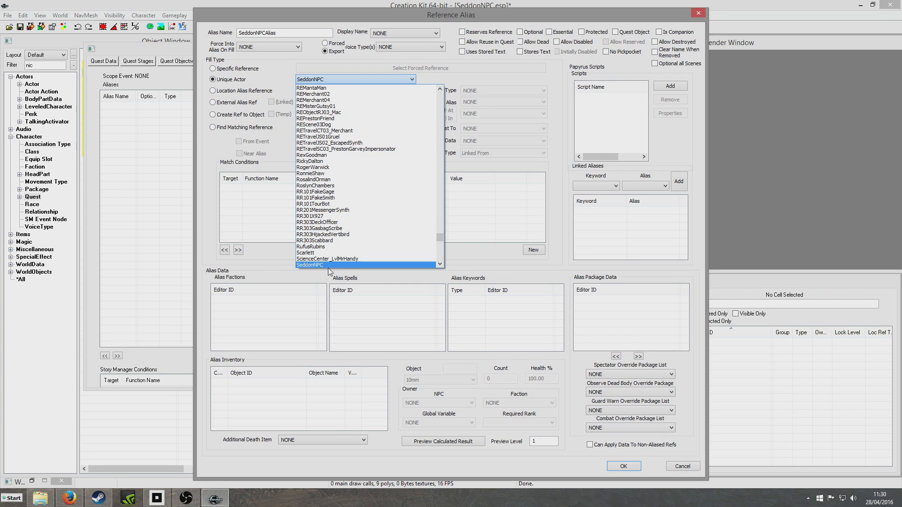
click(332, 264)
click(317, 81)
text(sh)
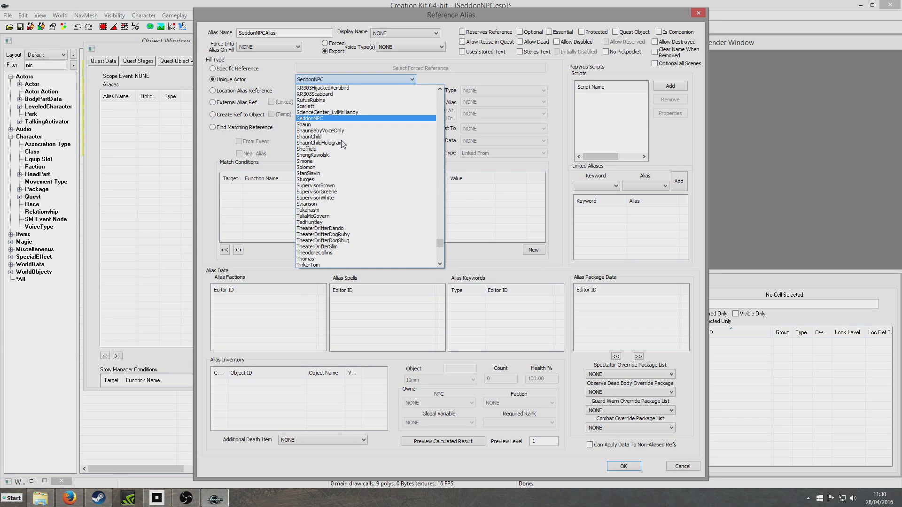
click(326, 118)
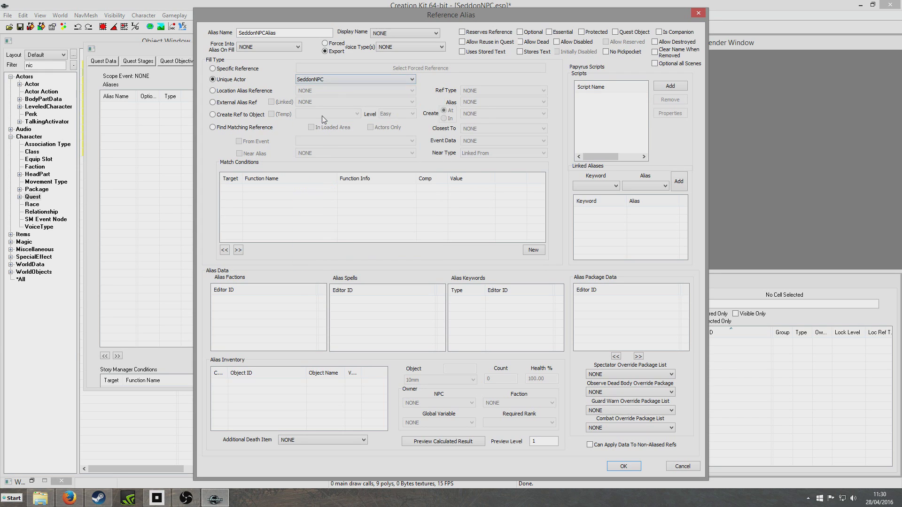
click(629, 469)
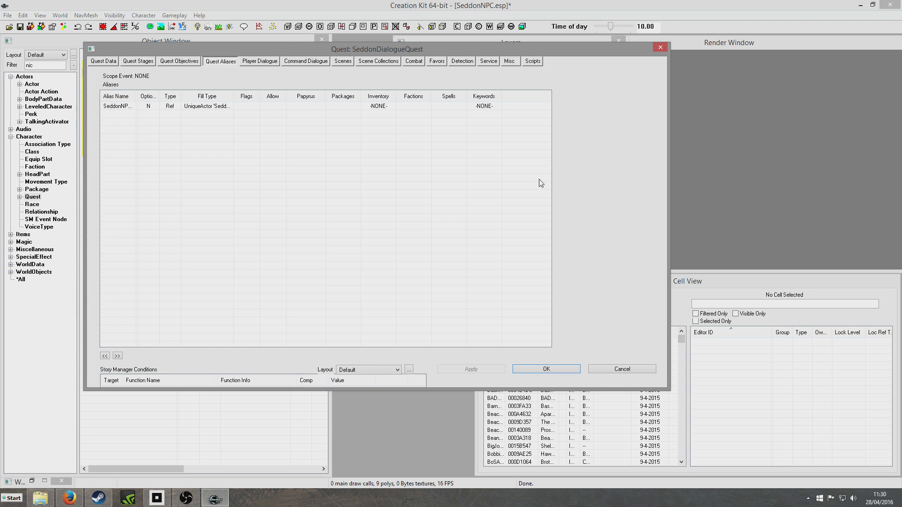
- Add a new scene with the ID SeddonScene01 to SeddonDialogueQuest
click(344, 62)
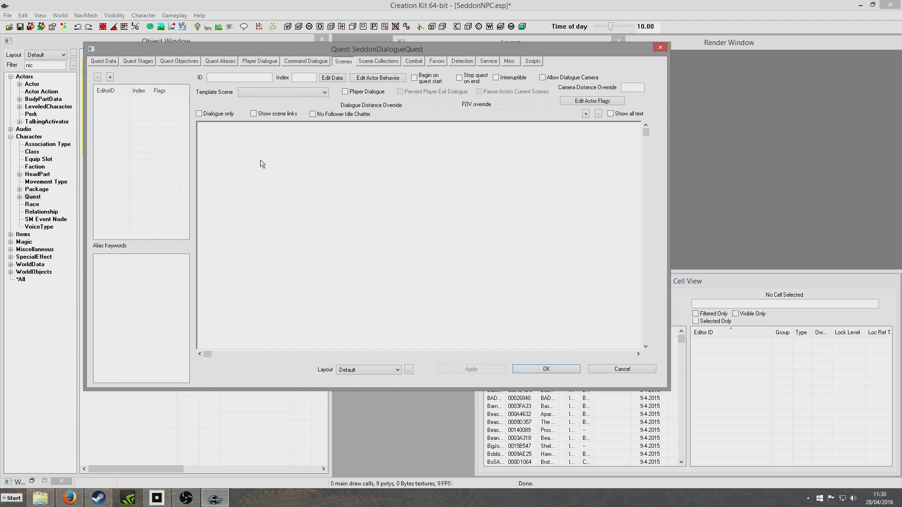
right_click(111, 111)
click(121, 115)
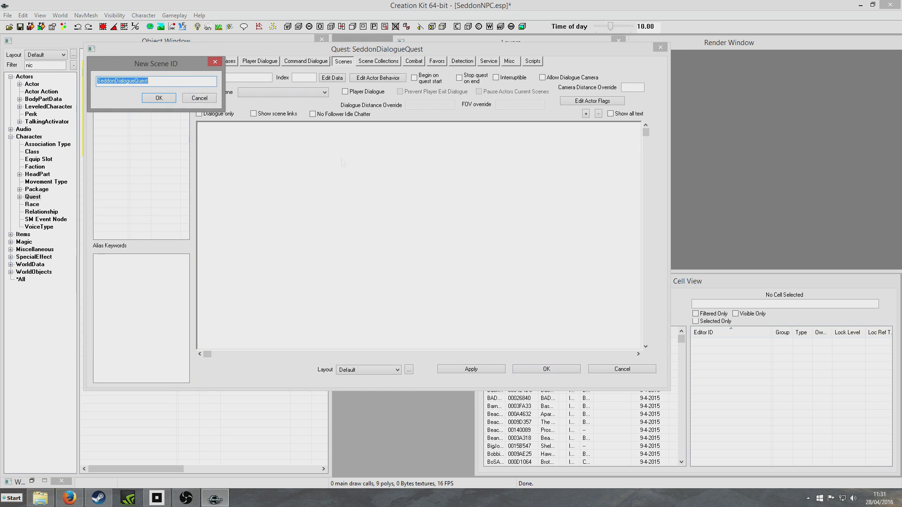
text(SeddonScene01)
click(158, 98)
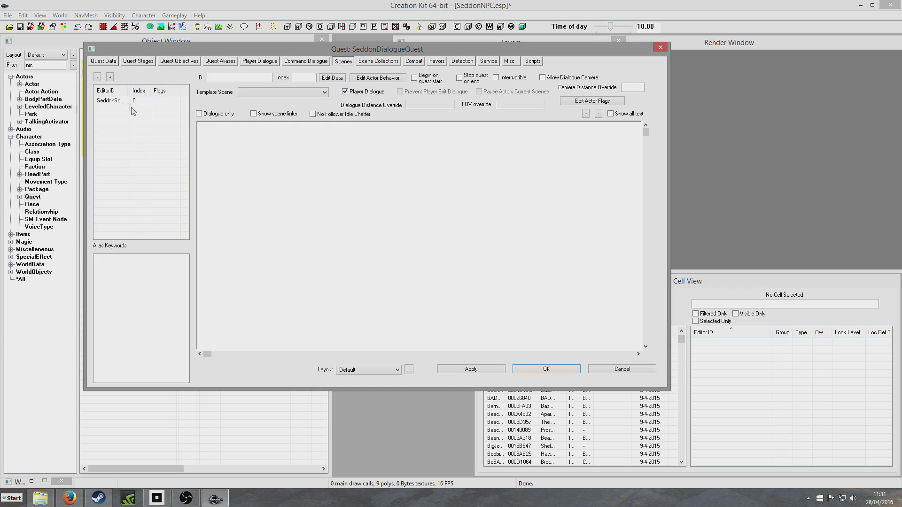
- Open SeddonScene01 with Player Dialogue enabled and add SeddonNPCAlias as a new actor in the scene
click(118, 101)
click(346, 92)
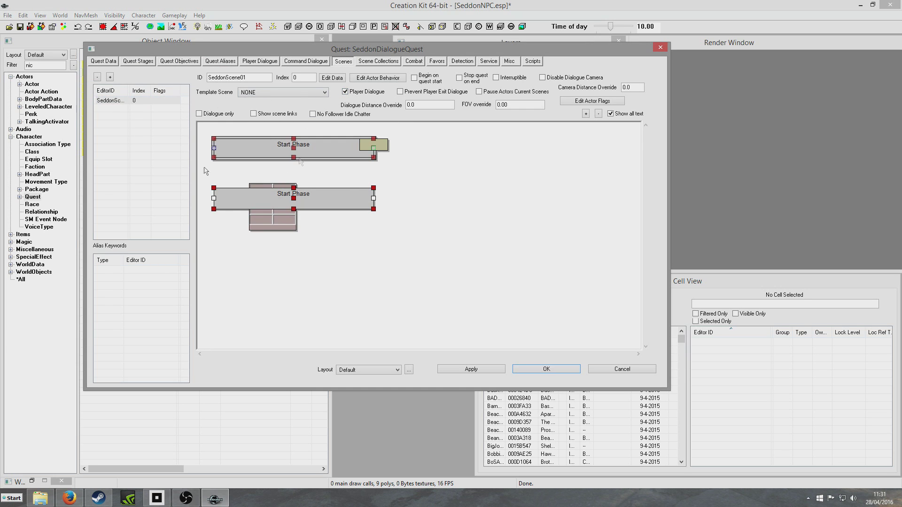
right_click(357, 273)
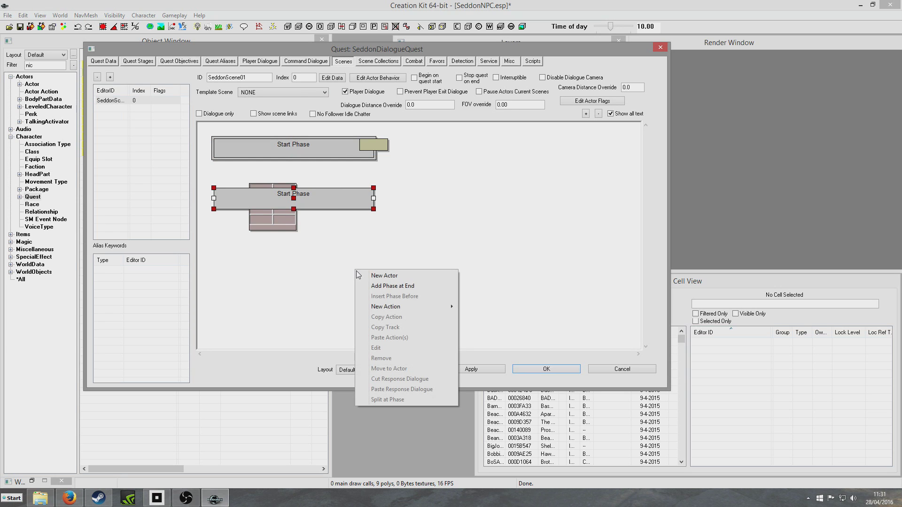
click(432, 275)
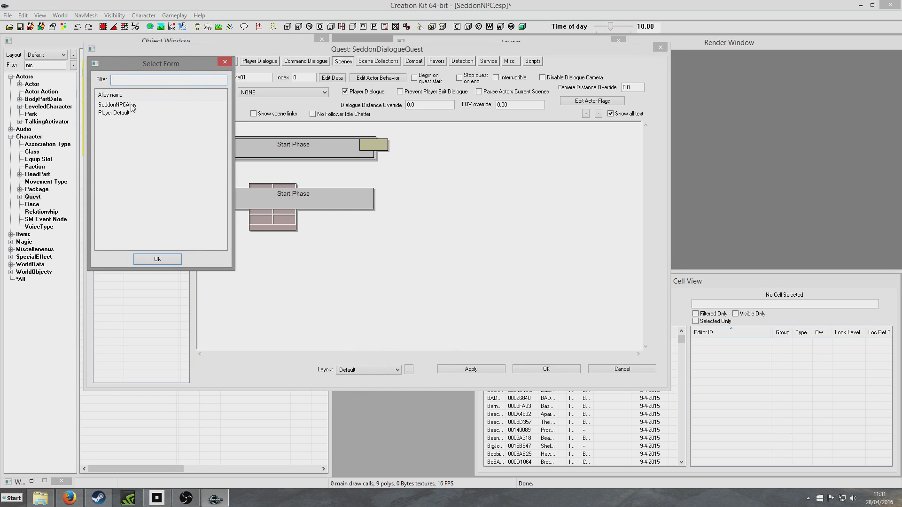
click(126, 106)
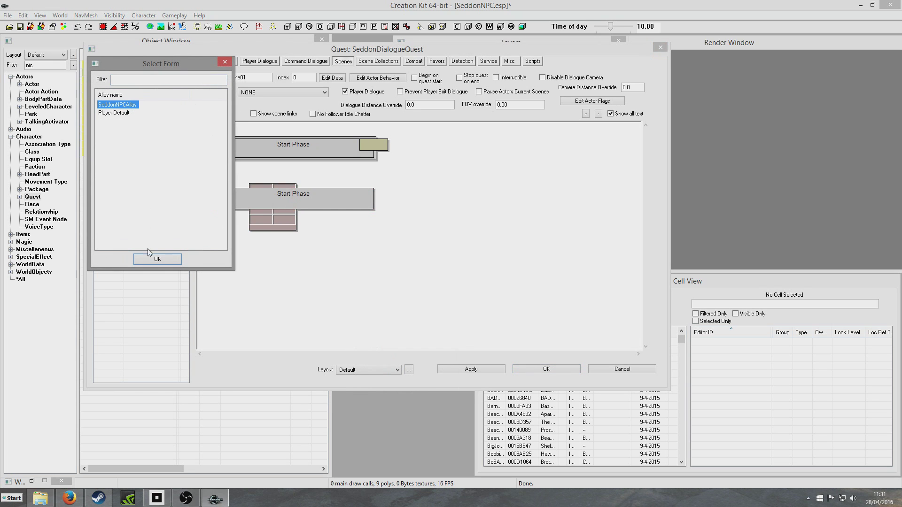
click(157, 259)
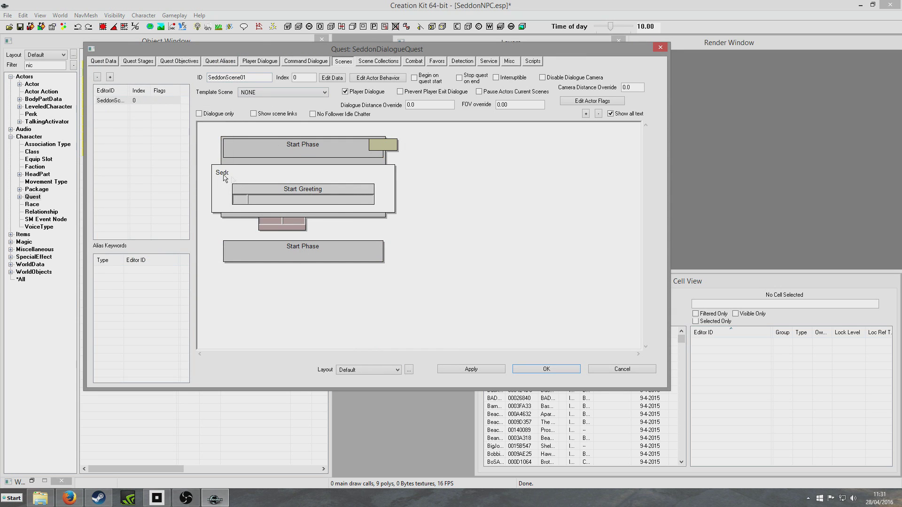
- Create a start greeting topic with the ID SeddonGreeting and the response text "Hello, I'm an NPC"
double_click(296, 193)
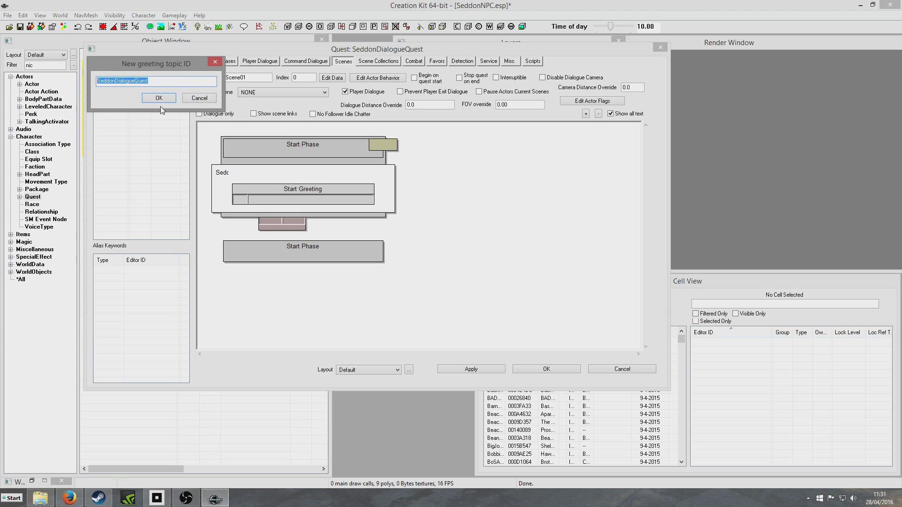
text(SeddonGreeting)
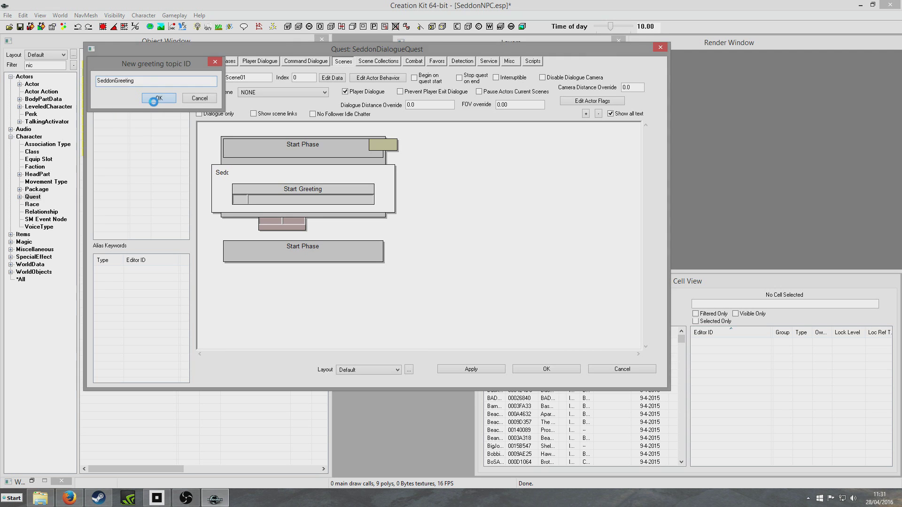
click(158, 98)
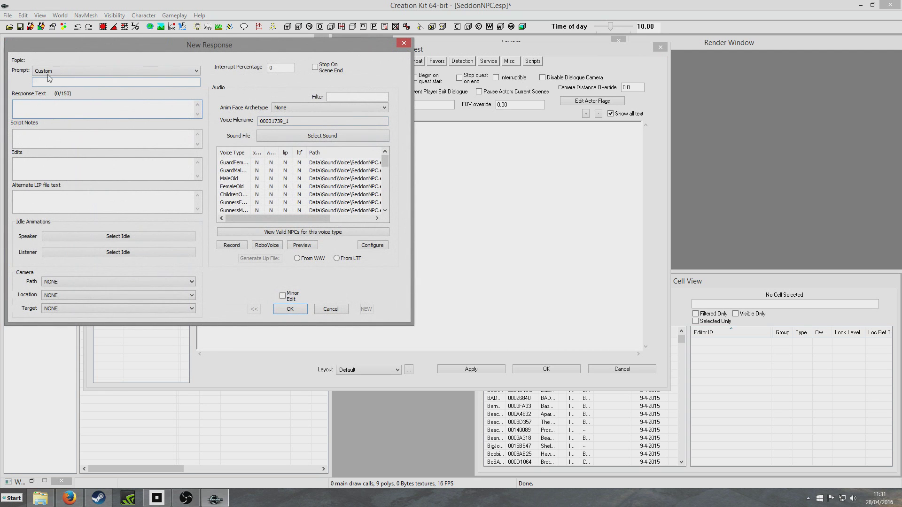
text(Hello, I'm an NPC)
click(290, 308)
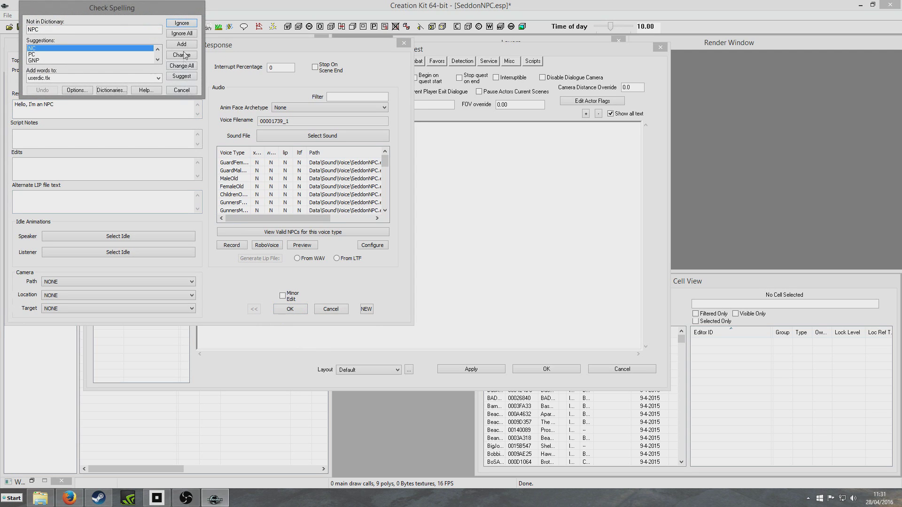
click(182, 23)
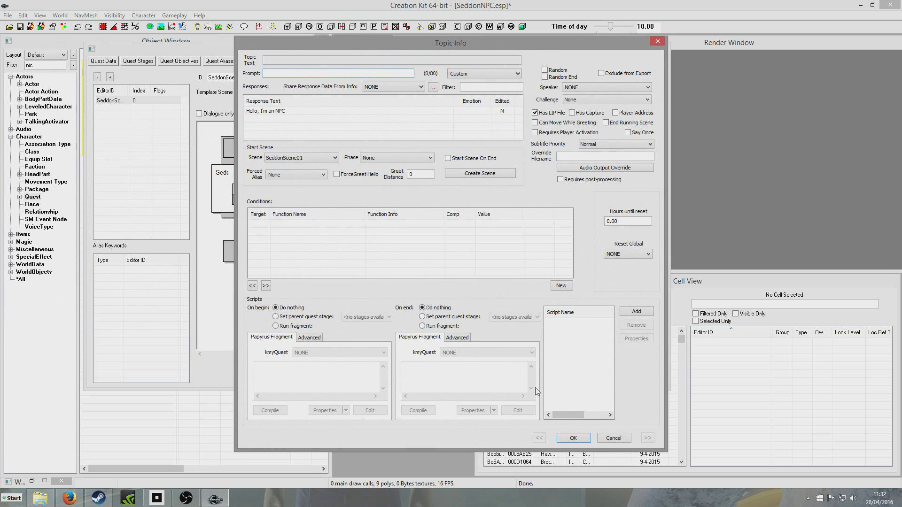
click(573, 438)
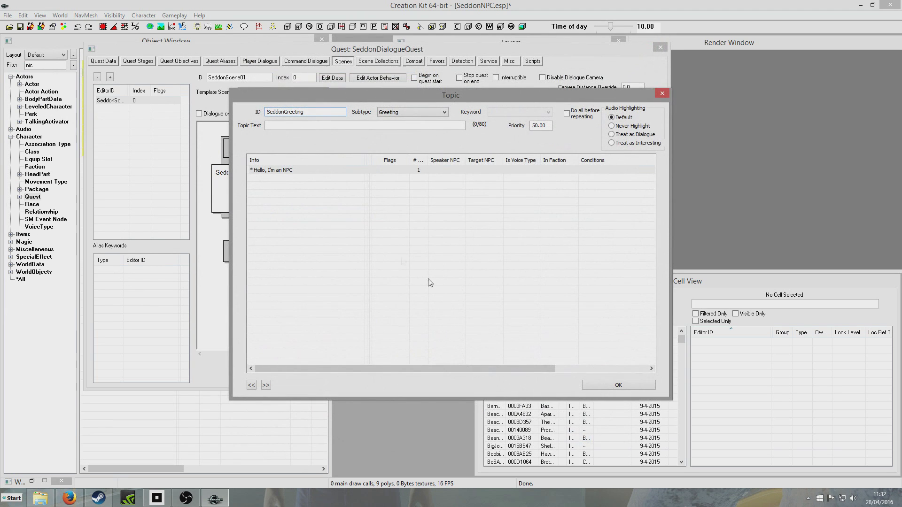
click(616, 386)
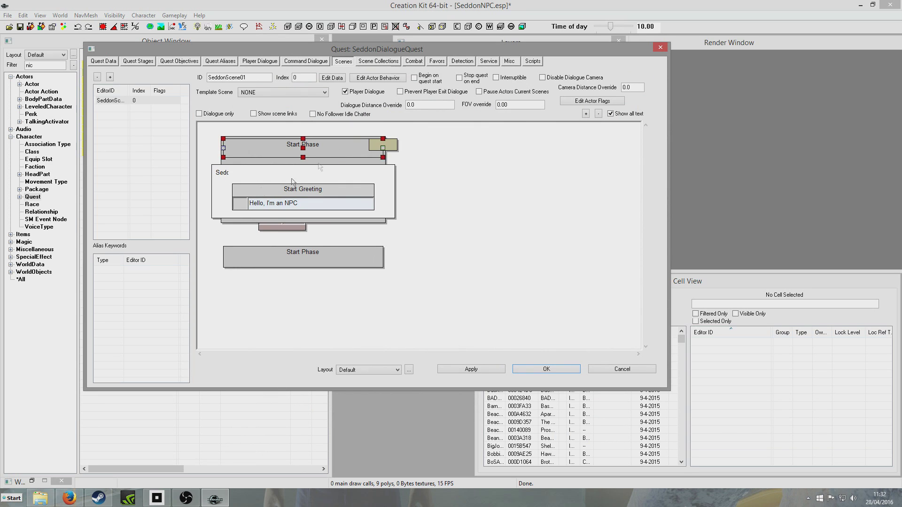
- Add a new phase at the end of SeddonScene01
right_click(473, 201)
click(517, 216)
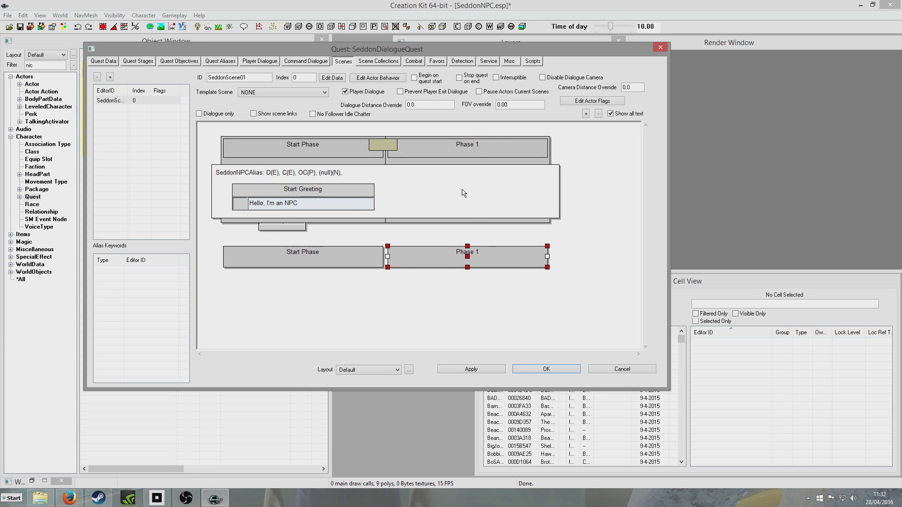
click(284, 176)
click(277, 190)
click(285, 140)
click(288, 182)
click(298, 139)
click(440, 102)
- Create a Player Dialogue action for SeddonNPCAlias in Phase 1 and open the player's empty positive response
right_click(458, 195)
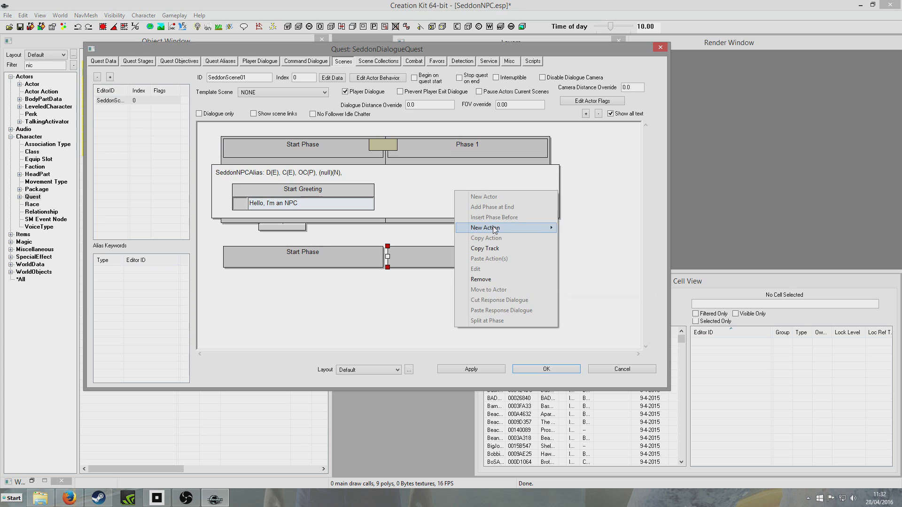
mouse_move(489, 228)
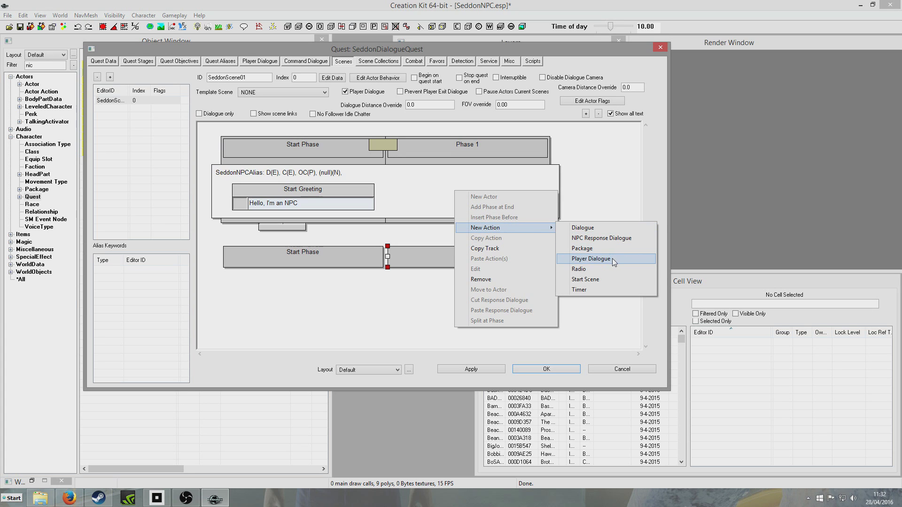
click(590, 259)
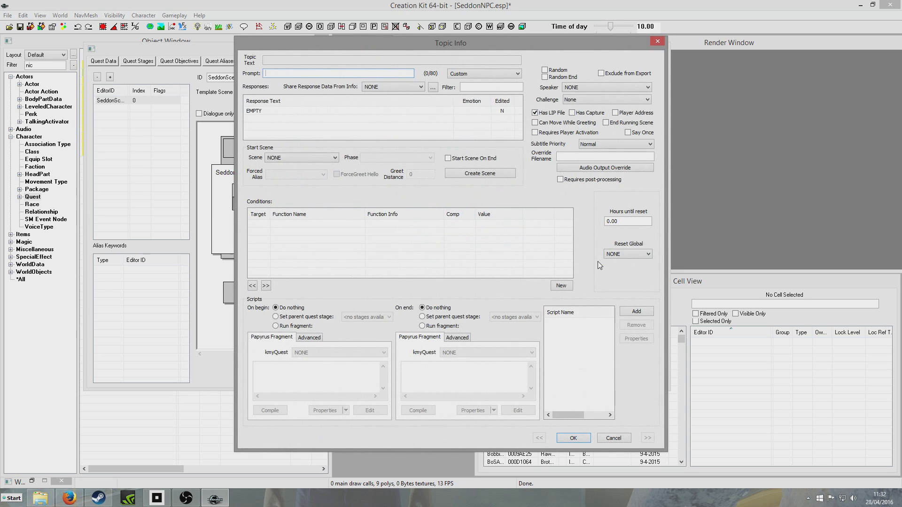
click(581, 439)
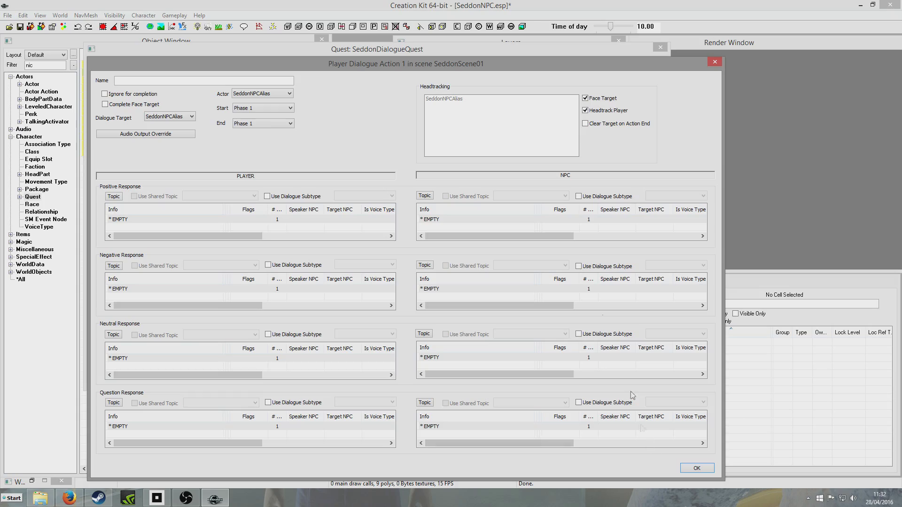
drag(368, 65, 406, 46)
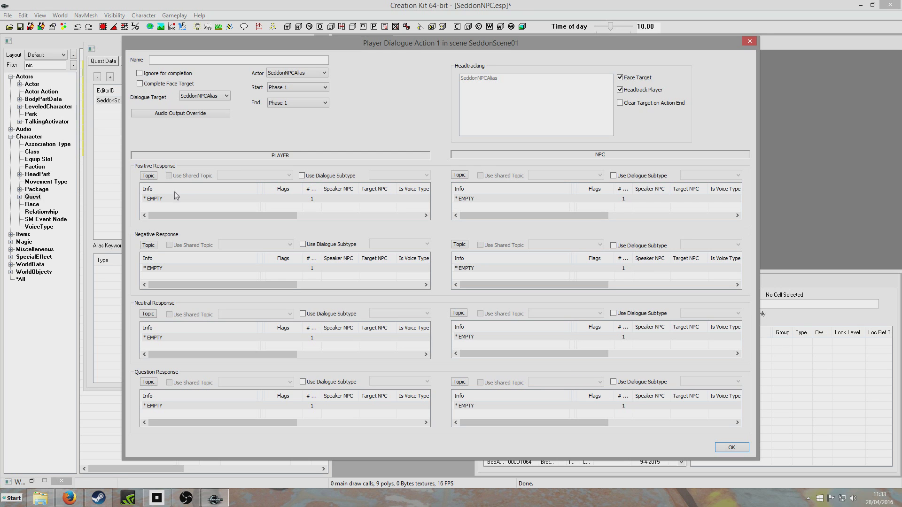
double_click(158, 200)
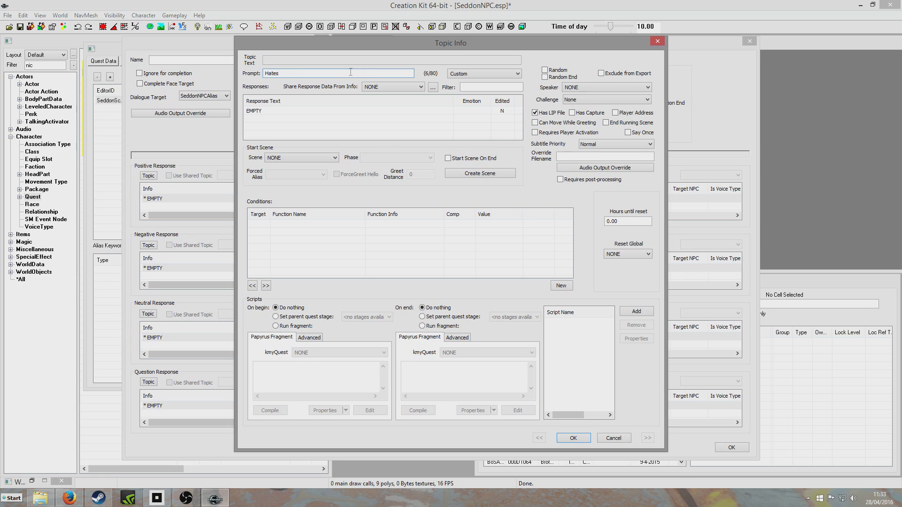
text(News)
key(BackSpace)
key(BackSpace)
key(BackSpace)
key(BackSpace)
key(BackSpace)
key(BackSpace)
key(BackSpace)
key(BackSpace)
key(BackSpace)
key(BackSpace)
key(BackSpace)
key(BackSpace)
key(BackSpace)
key(BackSpace)
key(BackSpace)
- Set both the prompt and the response text of the player's positive response to "What is your name?"
text(What is your name?)
double_click(327, 111)
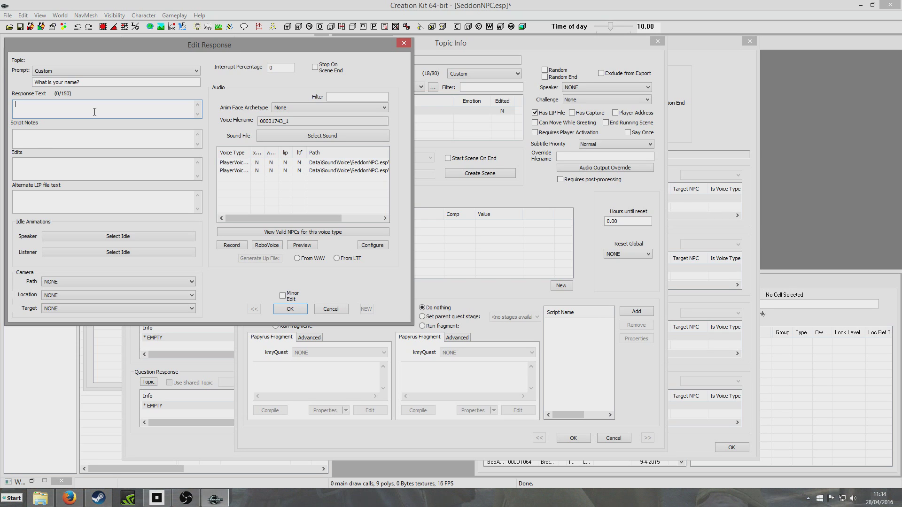
text(hat is your name?)
click(301, 309)
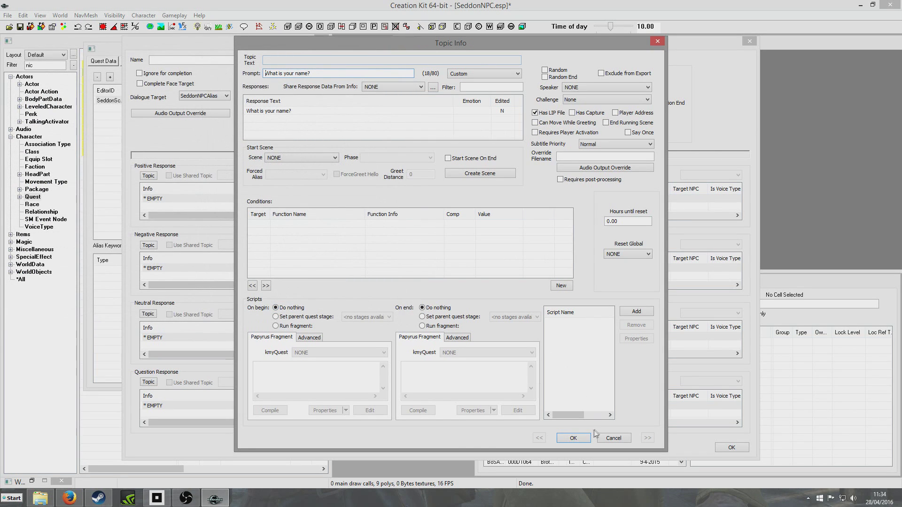
click(573, 438)
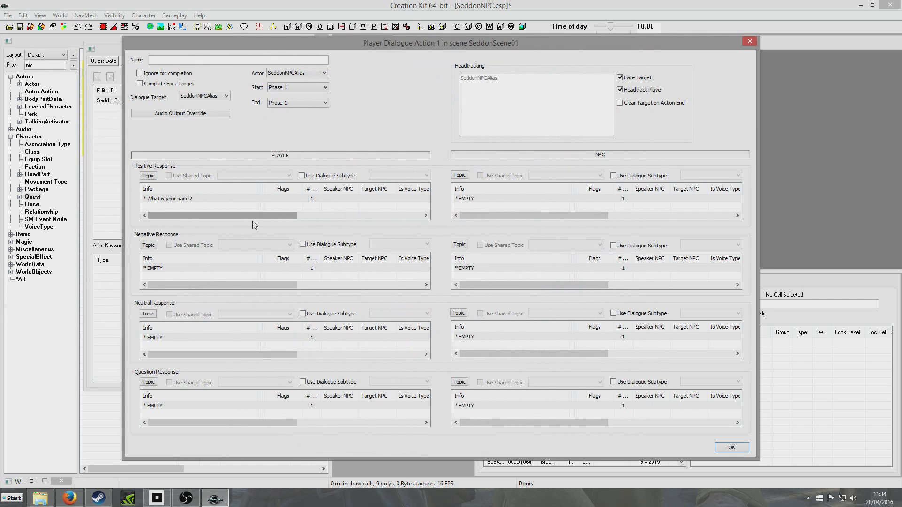
- Set the NPC's positive response text to "My name is Seddon4494", ignoring the spelling suggestion
double_click(475, 199)
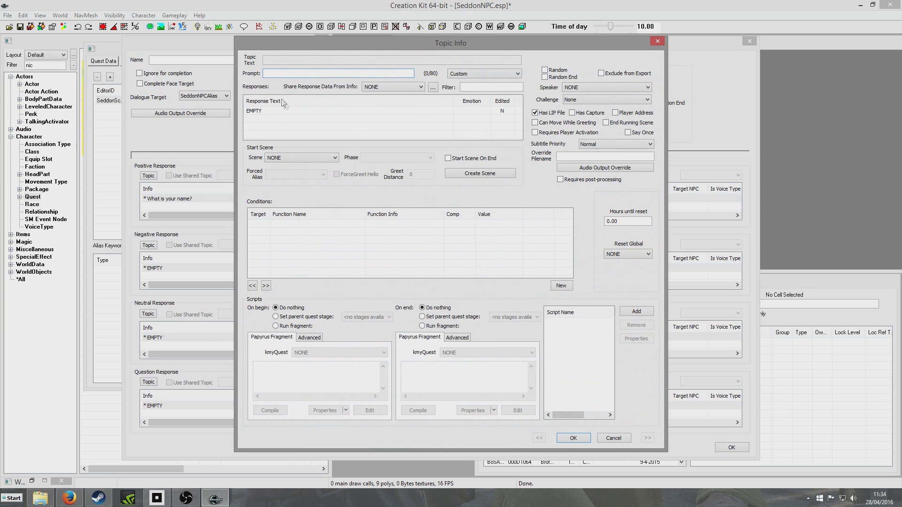
double_click(272, 111)
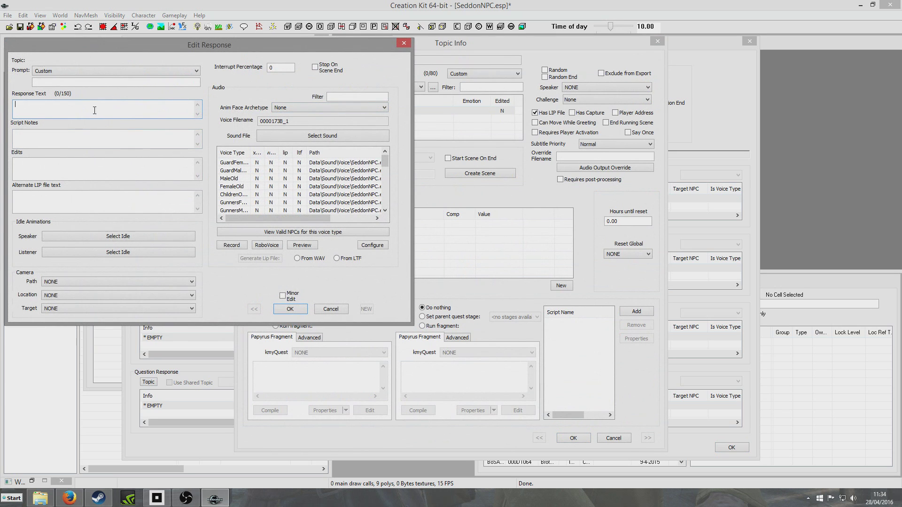
text(My name is Seddon4494)
click(290, 308)
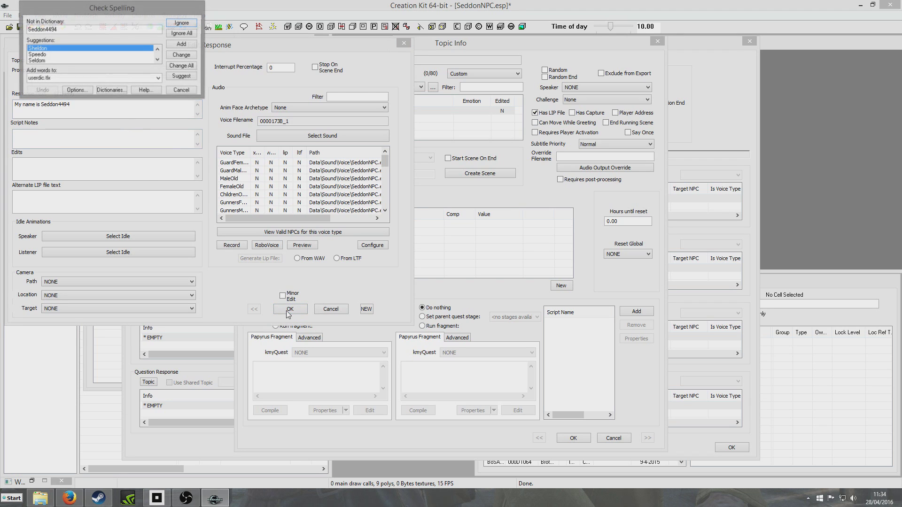
click(182, 23)
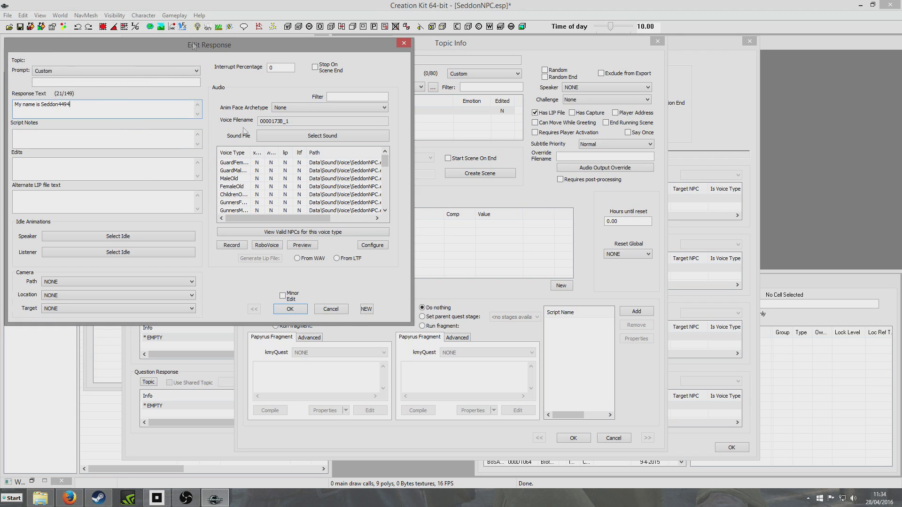
click(290, 309)
double_click(300, 111)
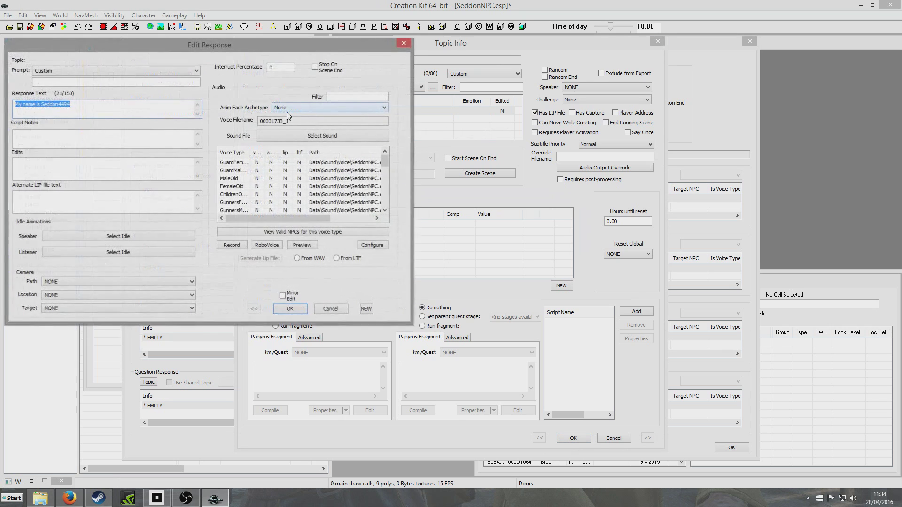
click(289, 309)
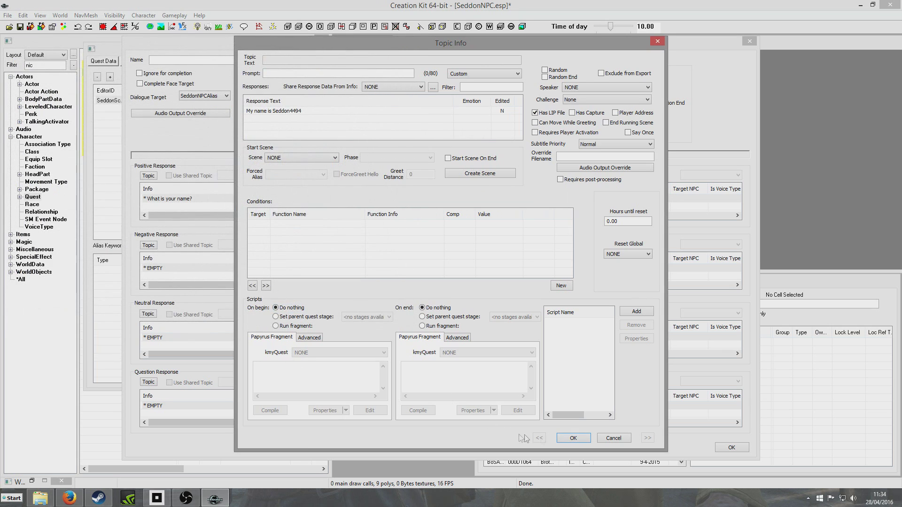
click(572, 438)
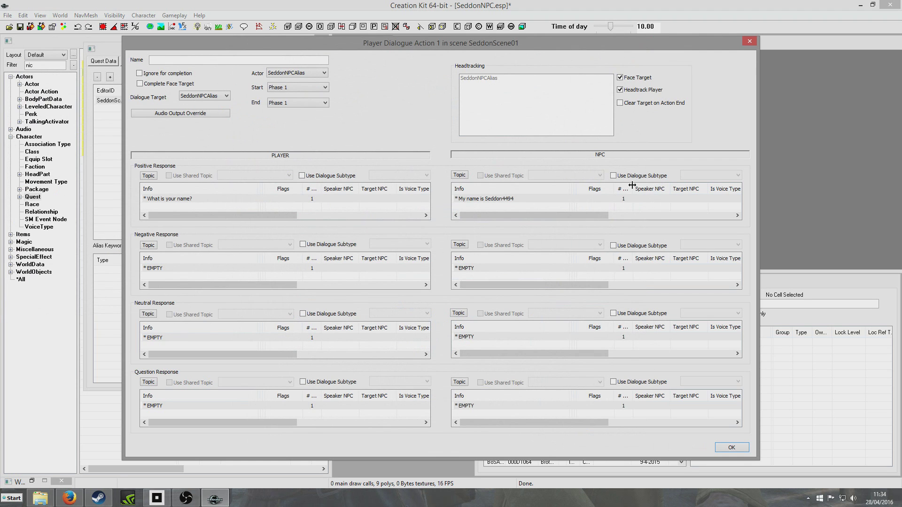
- Set the prompt of the player's negative response to "Fuck you", ignoring the spelling suggestion
double_click(155, 269)
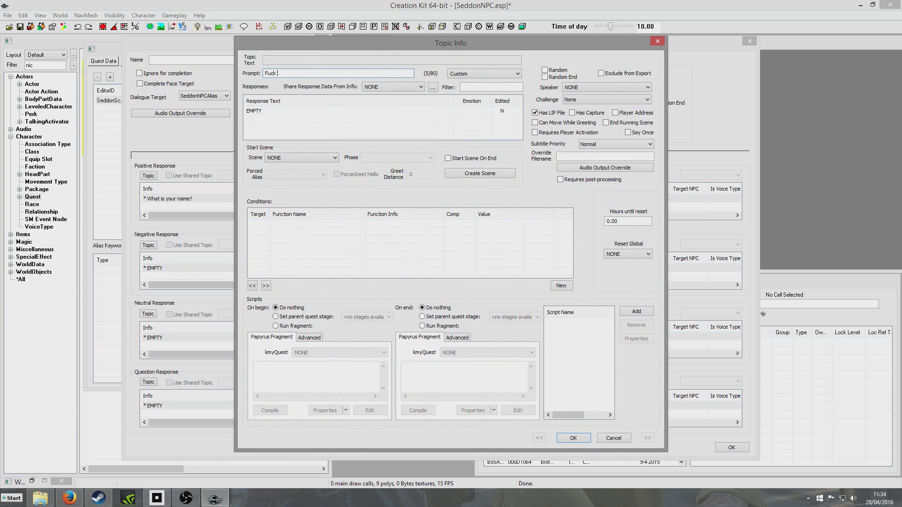
double_click(273, 116)
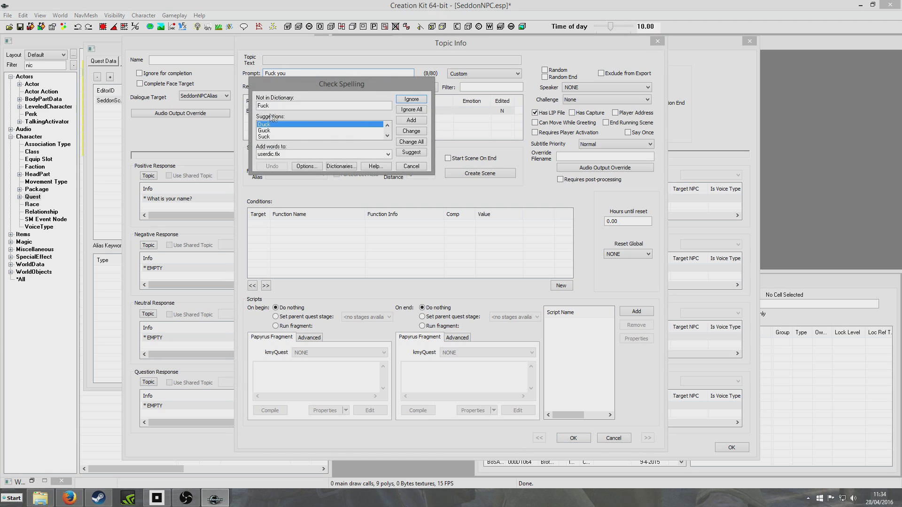
click(416, 100)
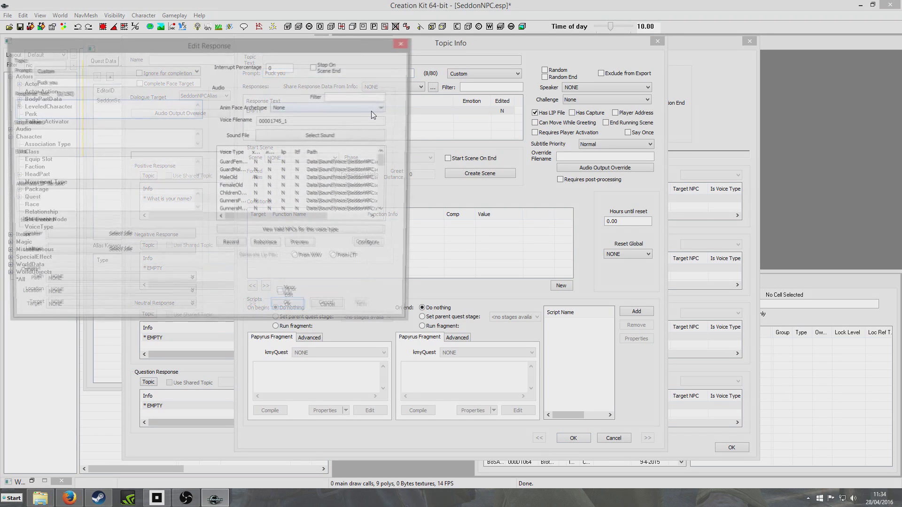
text(Yeah)
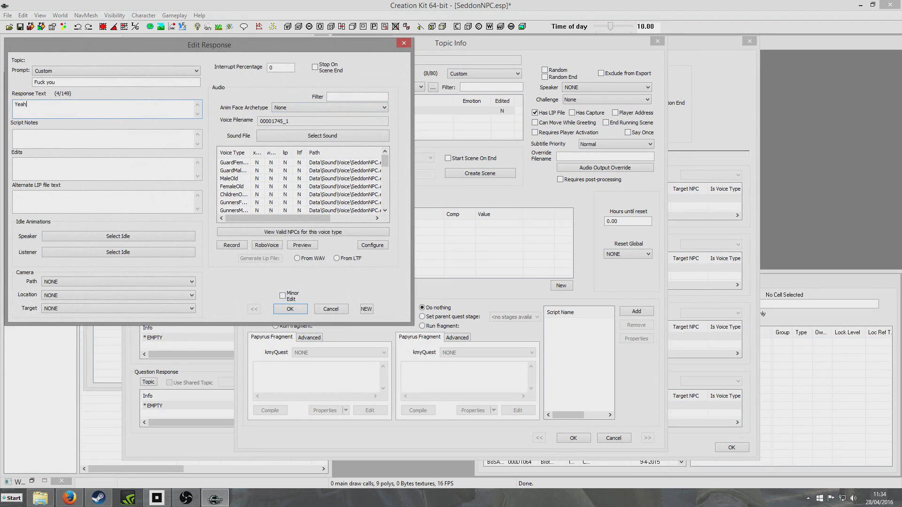
key(BackSpace)
key(BackSpace)
key(BackSpace)
- Set the response text of the player's negative response to "Fuck you", ignoring the spelling suggestion
text(Fuck you)
click(290, 309)
click(181, 34)
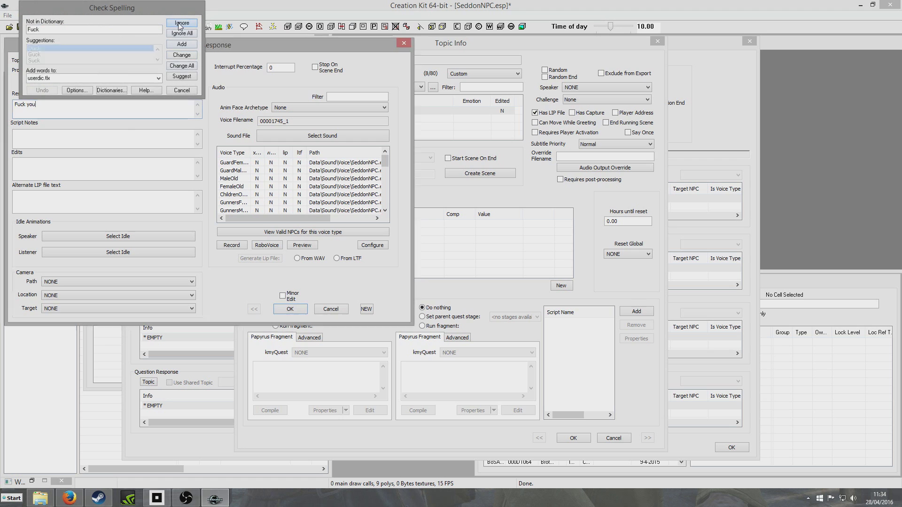
click(290, 308)
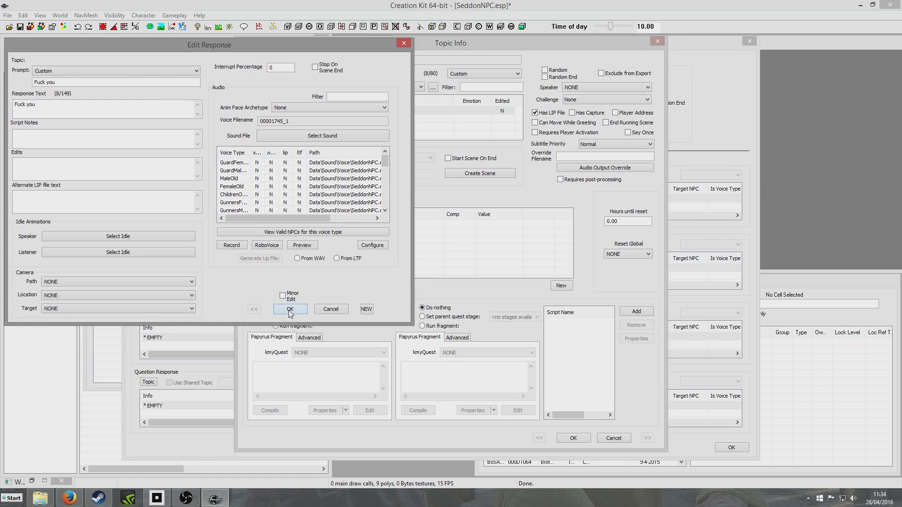
- Set the NPC's negative response text to "Yeah? Fuck you, too!", ignoring the spelling suggestion
click(573, 438)
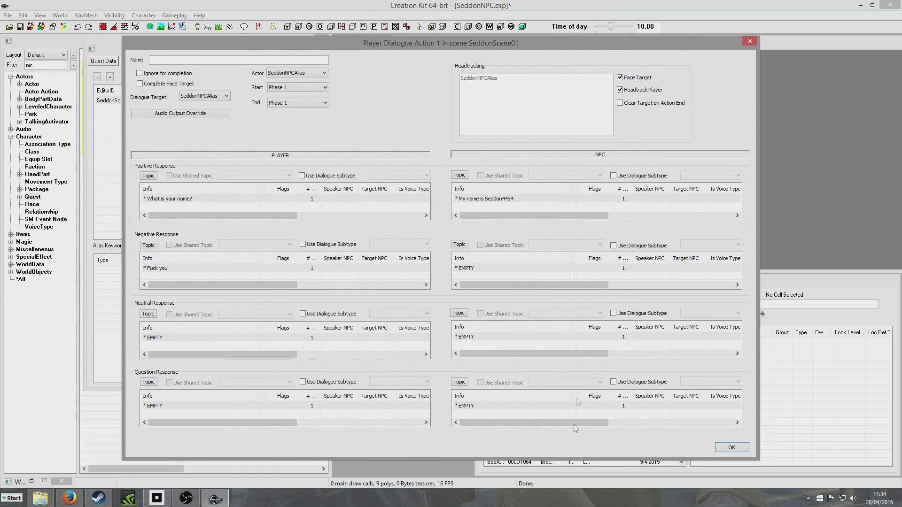
double_click(505, 268)
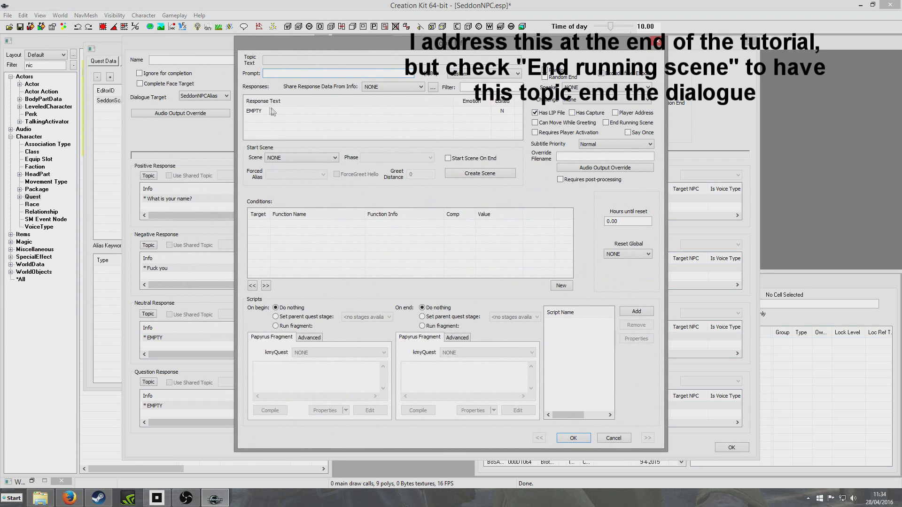
double_click(271, 111)
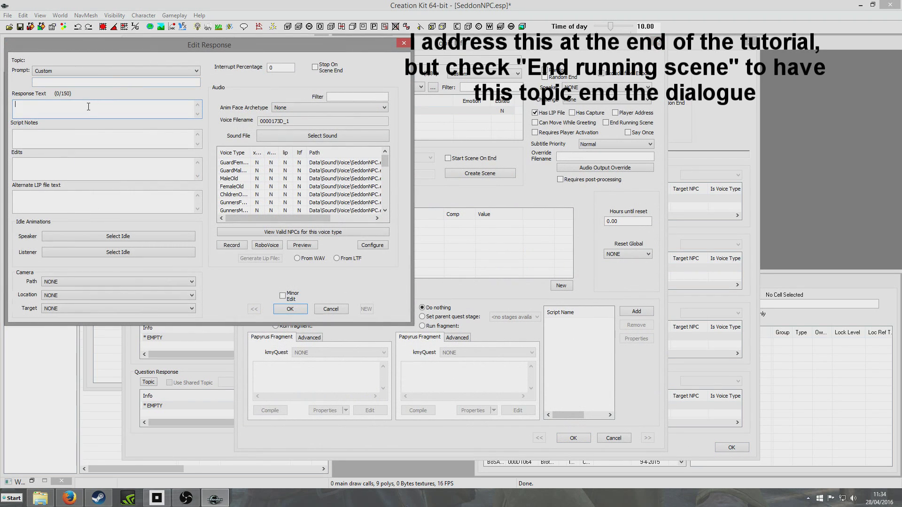
text(Yeah? Fuc)
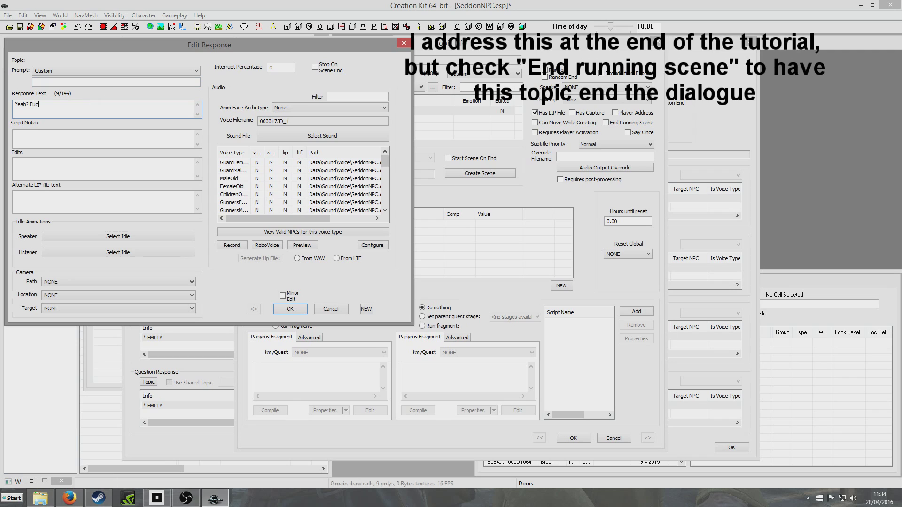
text(k you, too!)
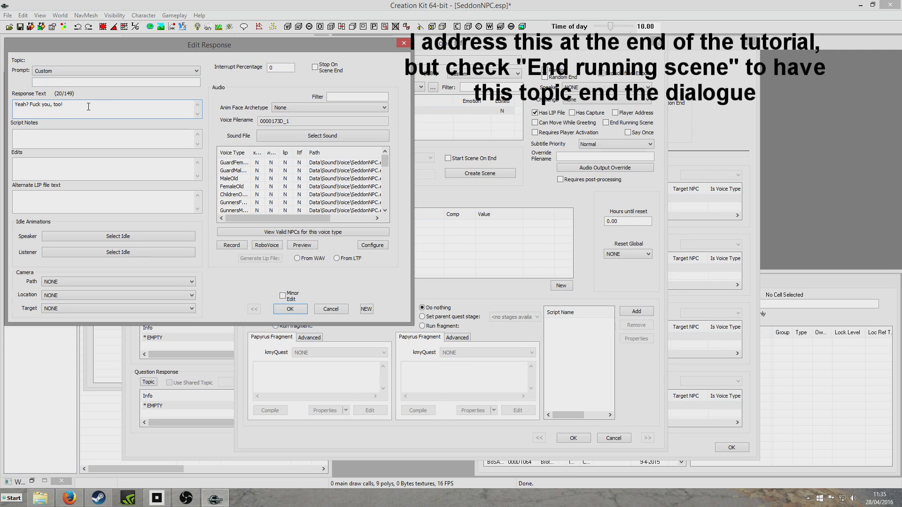
click(300, 309)
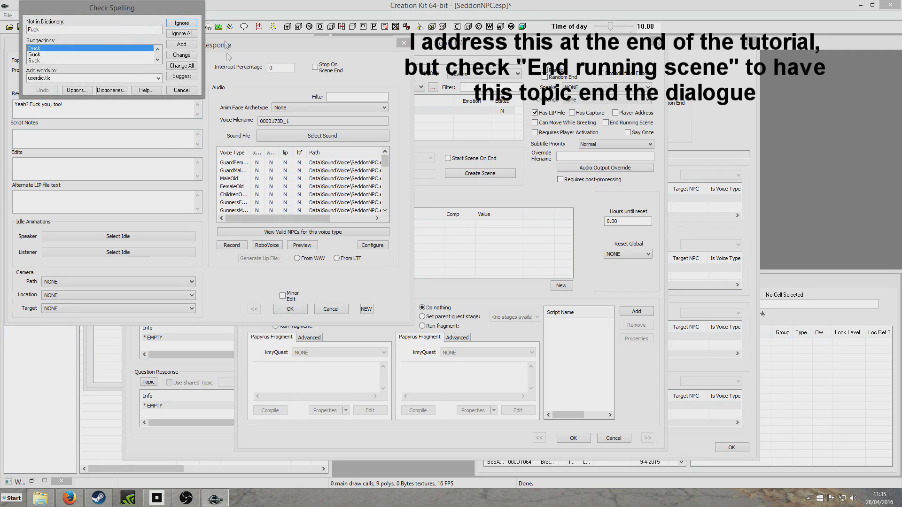
click(181, 23)
click(298, 308)
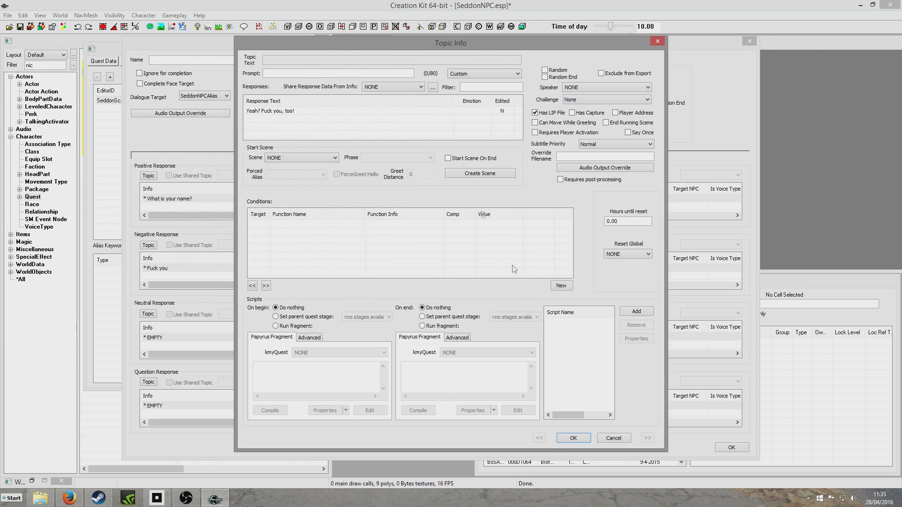
click(566, 440)
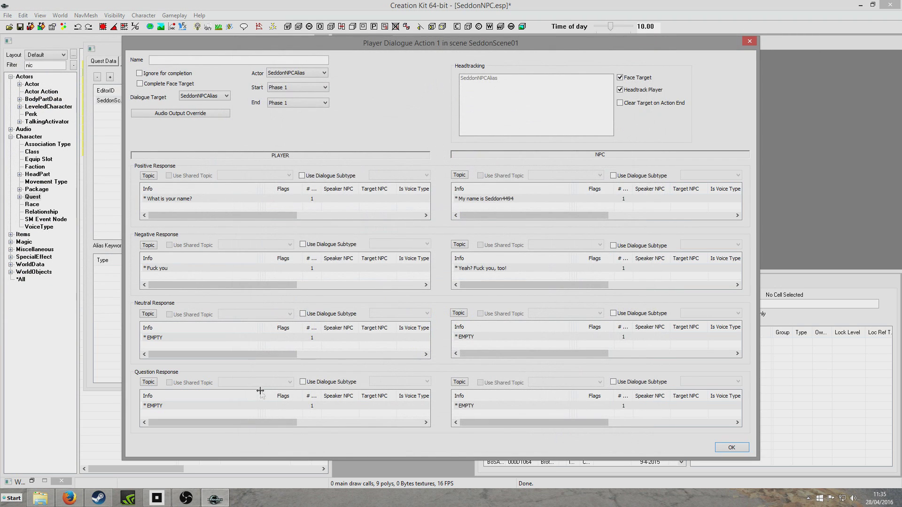
- Set both the prompt and the response text of the player's neutral response to "How are you today?"
click(171, 339)
double_click(172, 339)
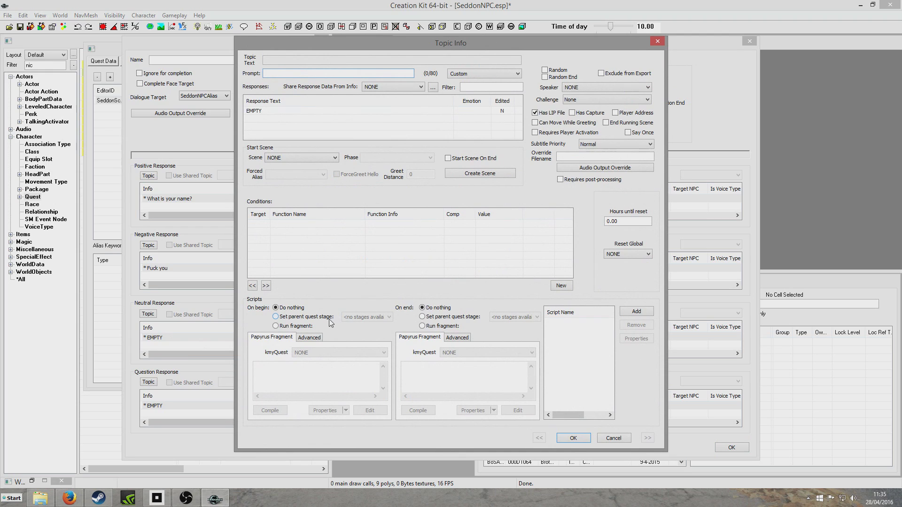
text(How are you today?)
double_click(261, 111)
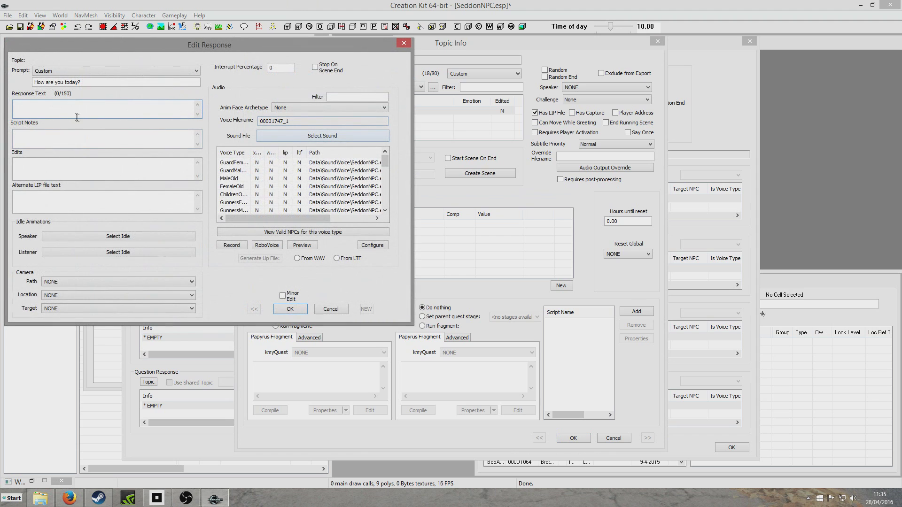
text(How are you today?)
key(Return)
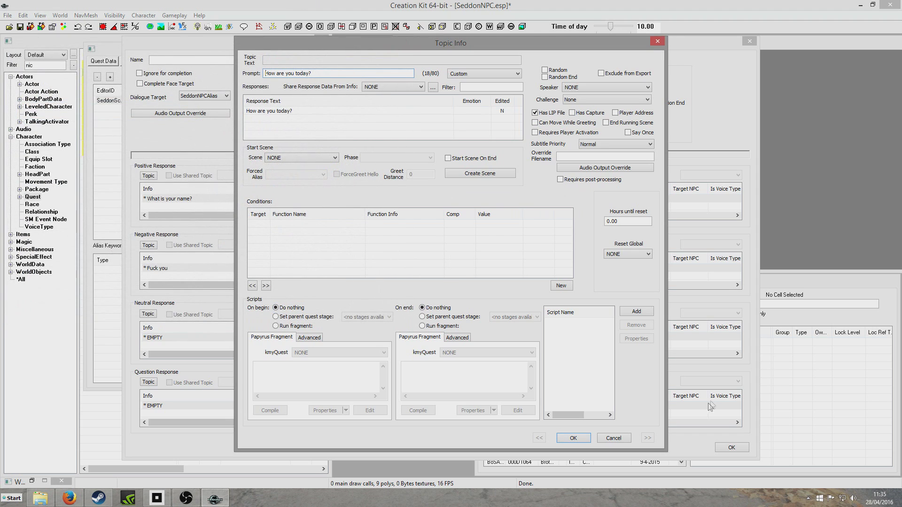
click(573, 438)
- Set the NPC's neutral response text to "I'm all right, thanks"
double_click(565, 337)
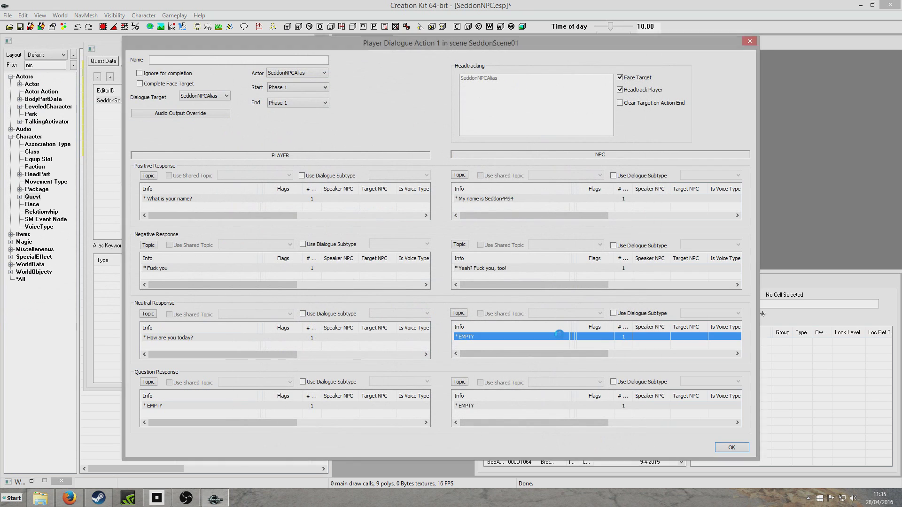
double_click(271, 112)
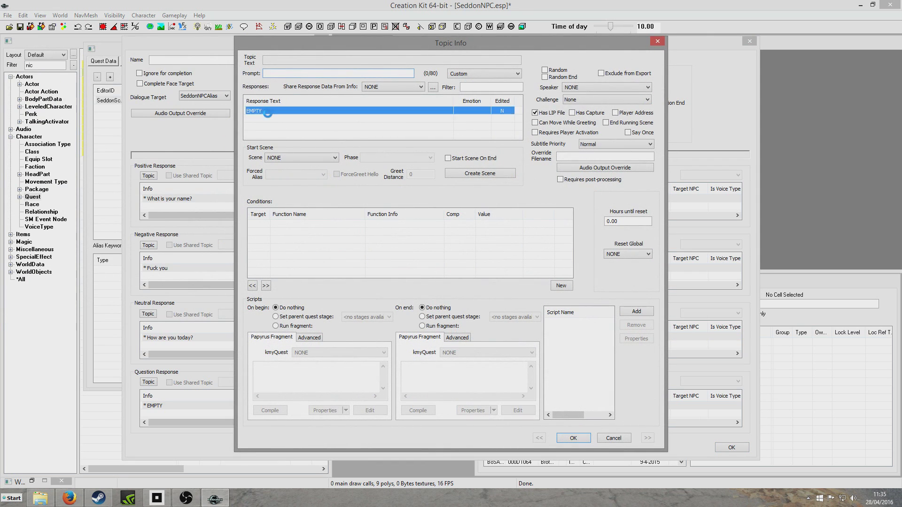
text(I'm )
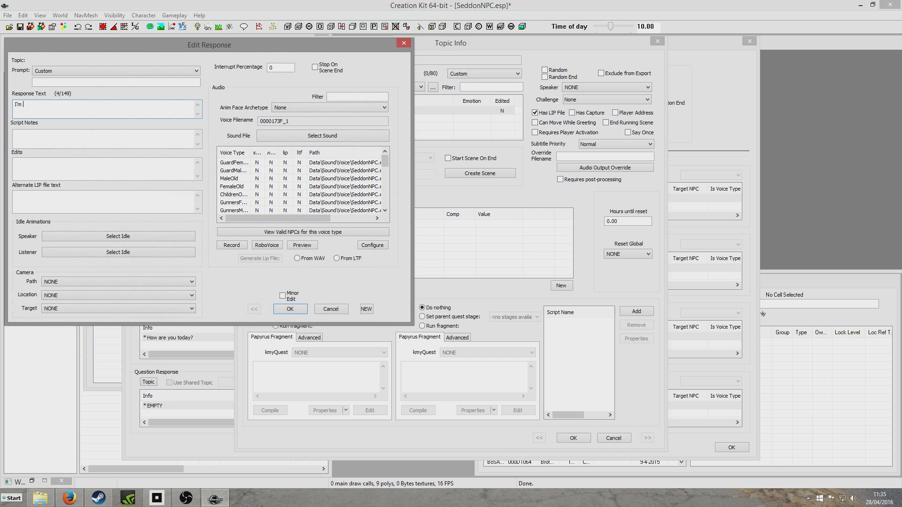
text(all right, thanks)
click(290, 309)
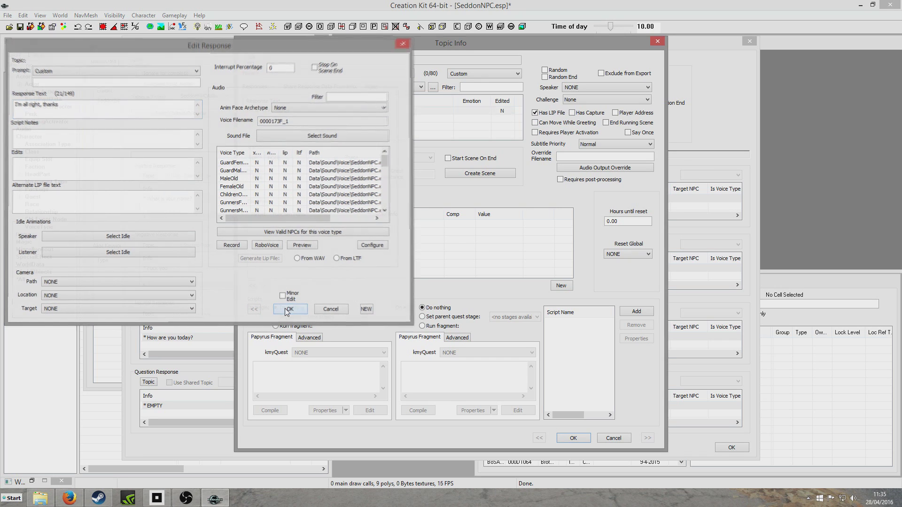
click(572, 438)
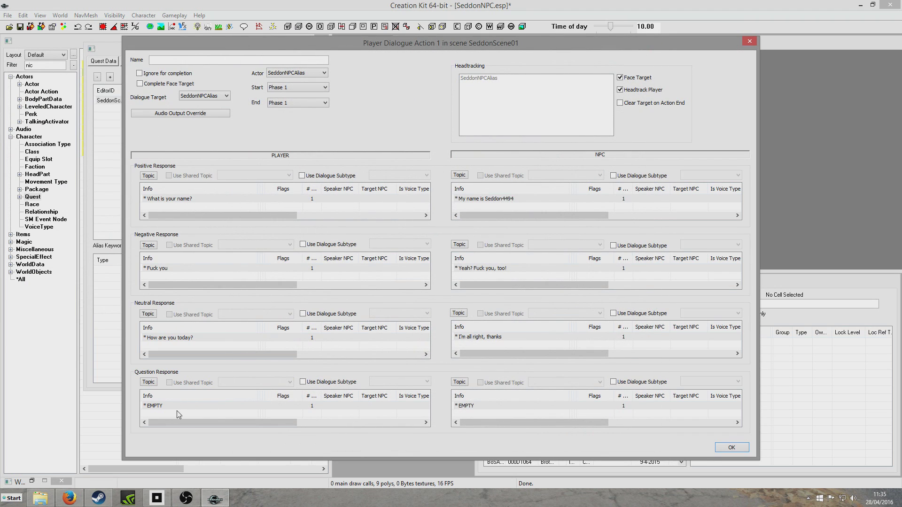
- Set both the prompt and the response text of the player's question response to "Where am I?"
double_click(153, 407)
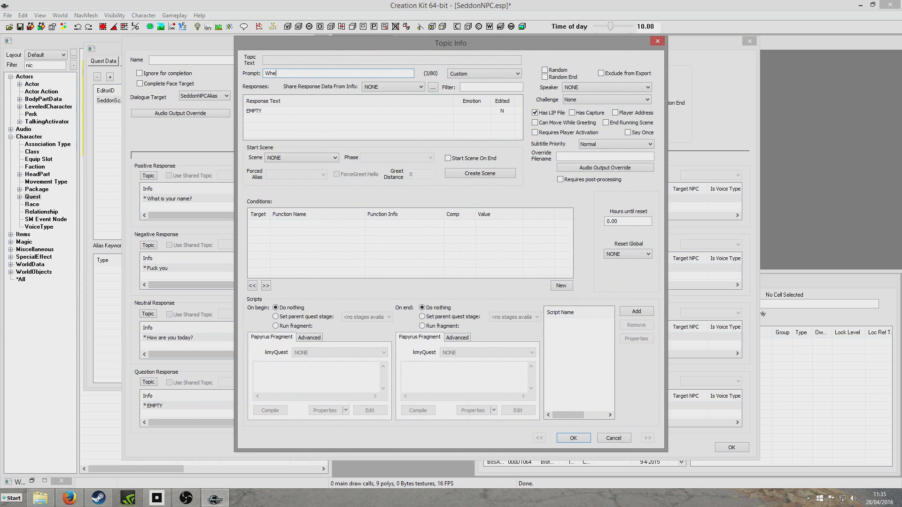
text(Where am I?)
double_click(275, 111)
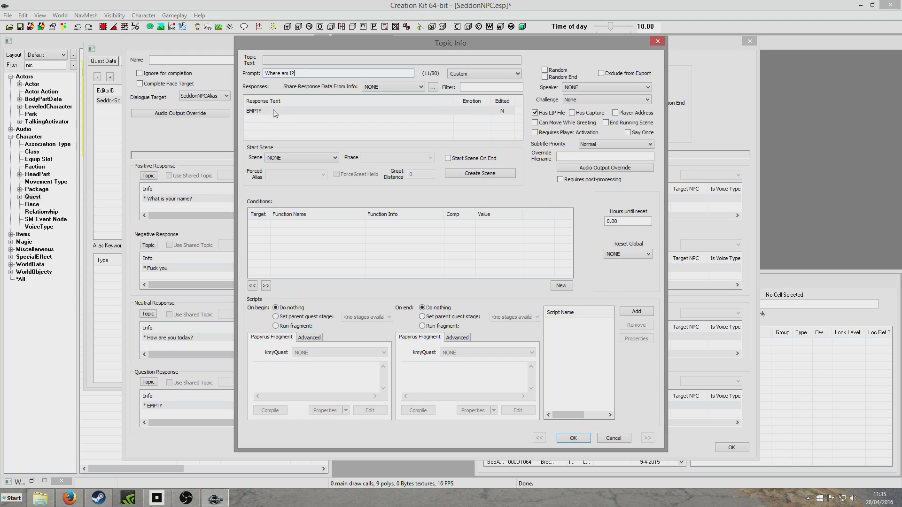
text(Where)
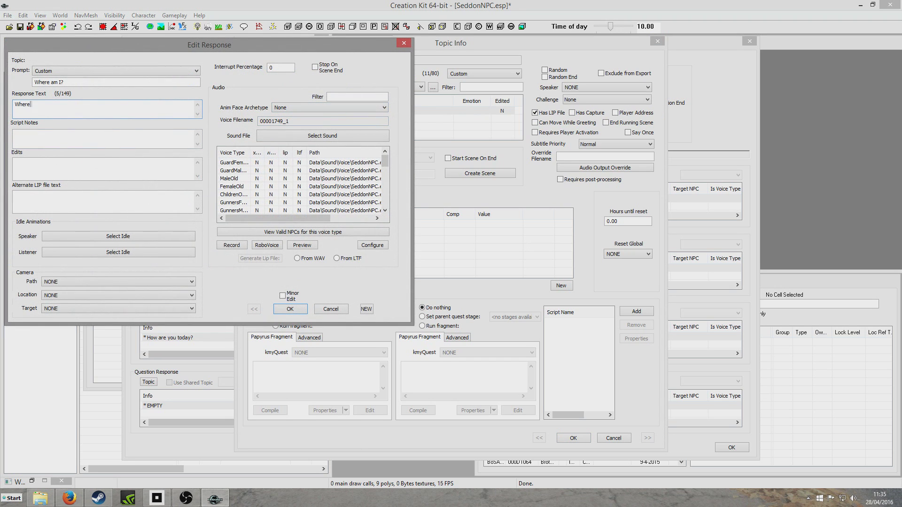
text( am I?)
click(290, 308)
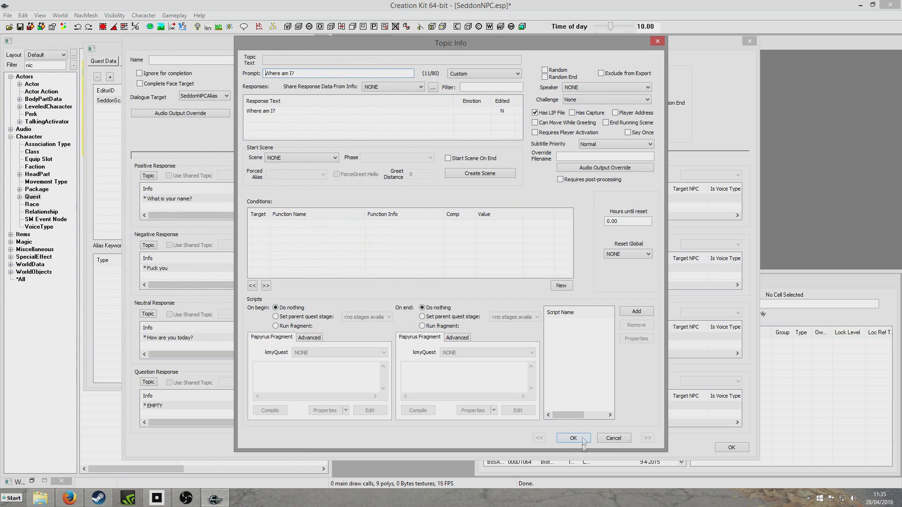
click(582, 439)
- Set the NPC's question response text to "You're right here!" and confirm the player dialogue action
double_click(506, 405)
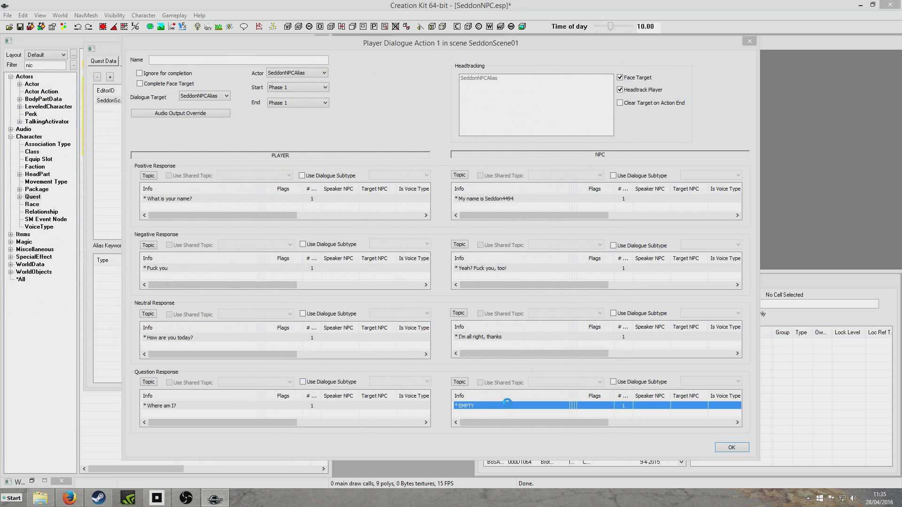
double_click(282, 112)
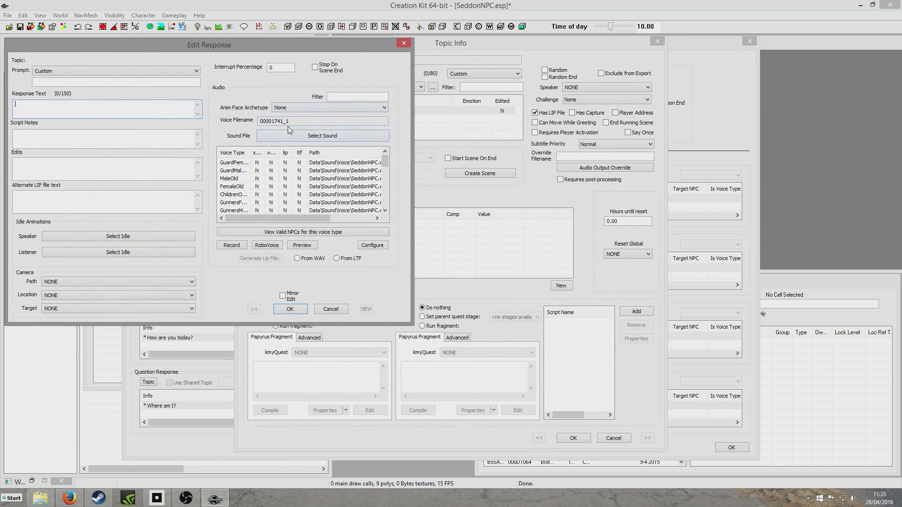
text(You're right here!)
click(290, 309)
click(574, 438)
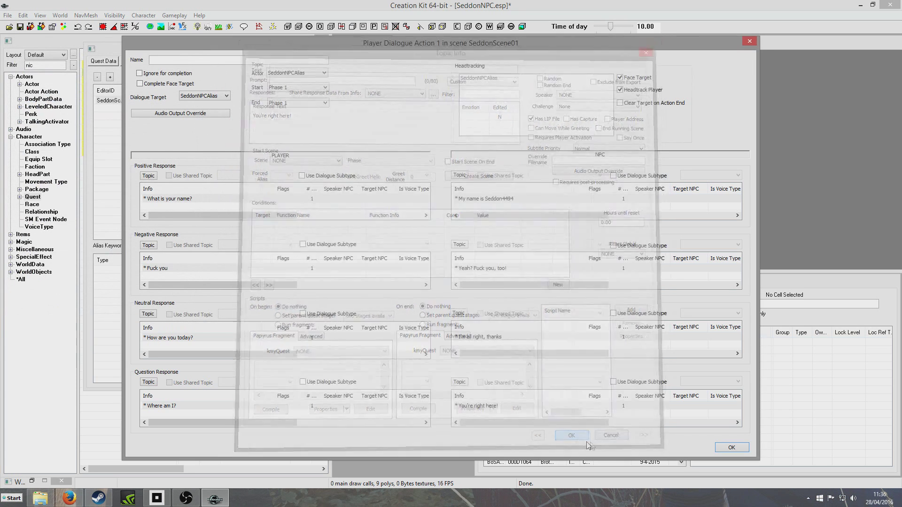
click(723, 448)
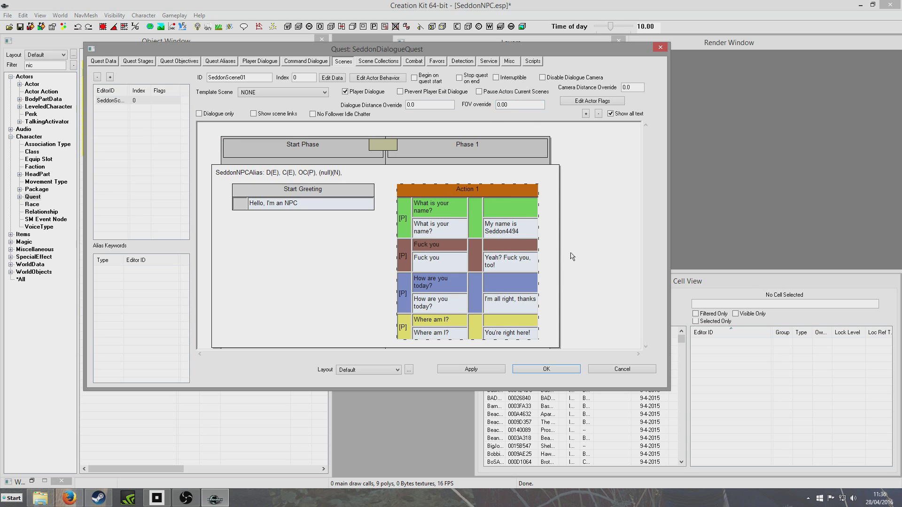
- Add a new phase at the end of SeddonScene01
right_click(586, 151)
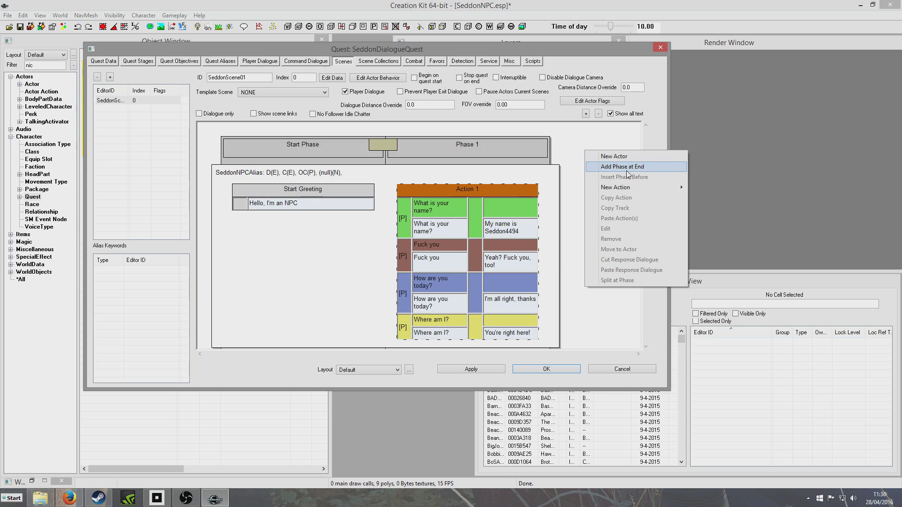
click(628, 170)
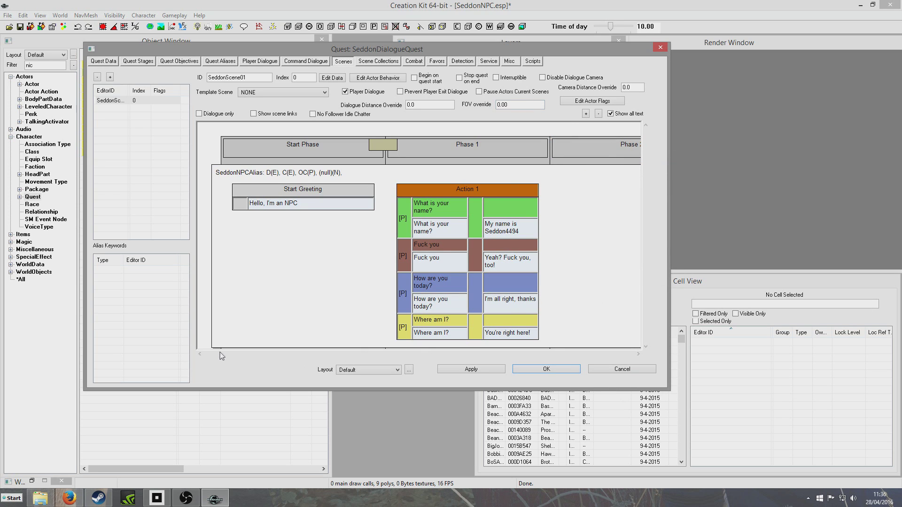
click(467, 148)
- Add a Start Scene action for SeddonNPCAlias in Phase 2 that starts SeddonScene01, with None as its start phase
click(587, 228)
right_click(586, 228)
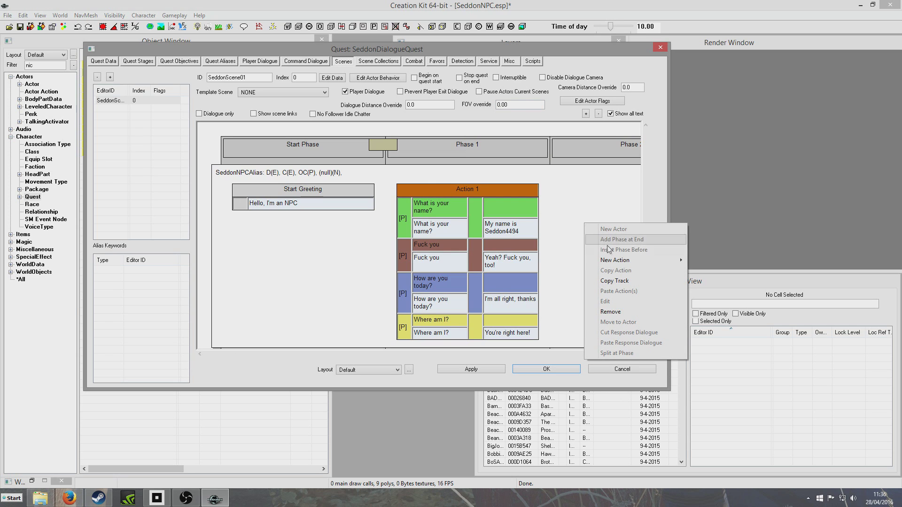
mouse_move(617, 261)
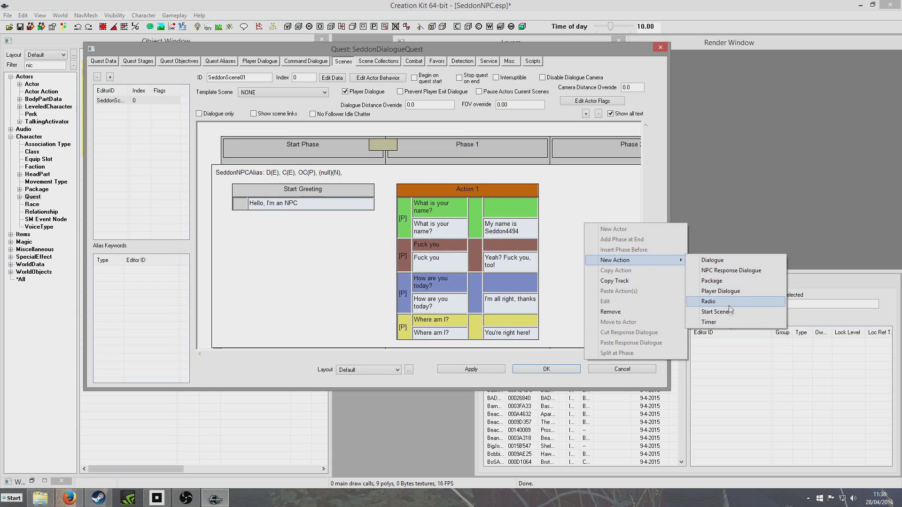
click(716, 312)
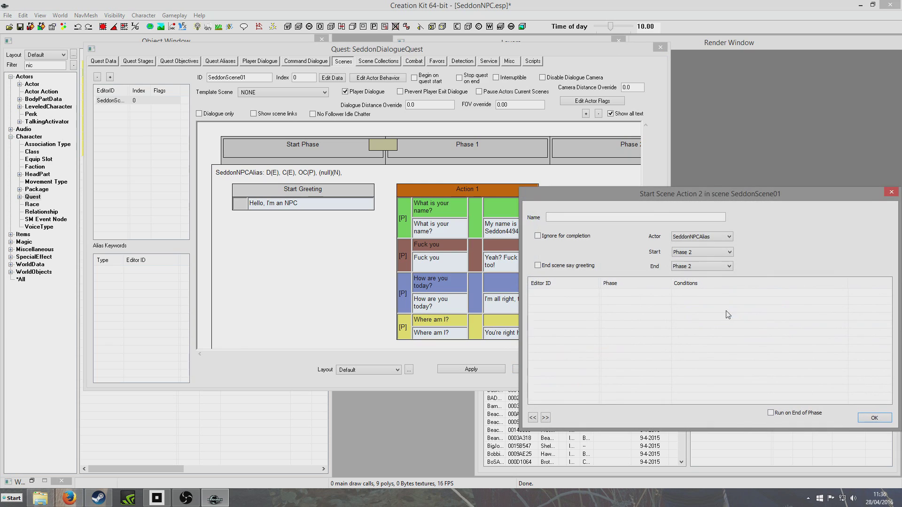
right_click(560, 318)
click(581, 322)
click(493, 253)
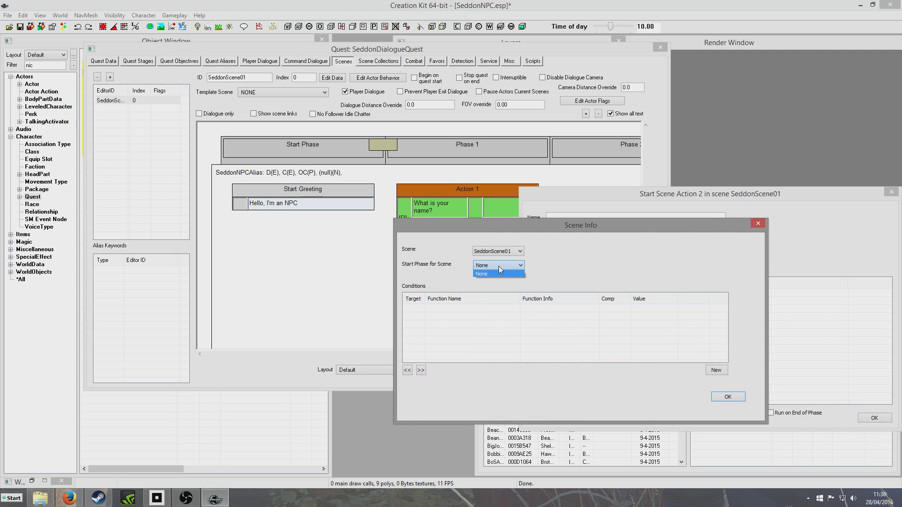
click(499, 267)
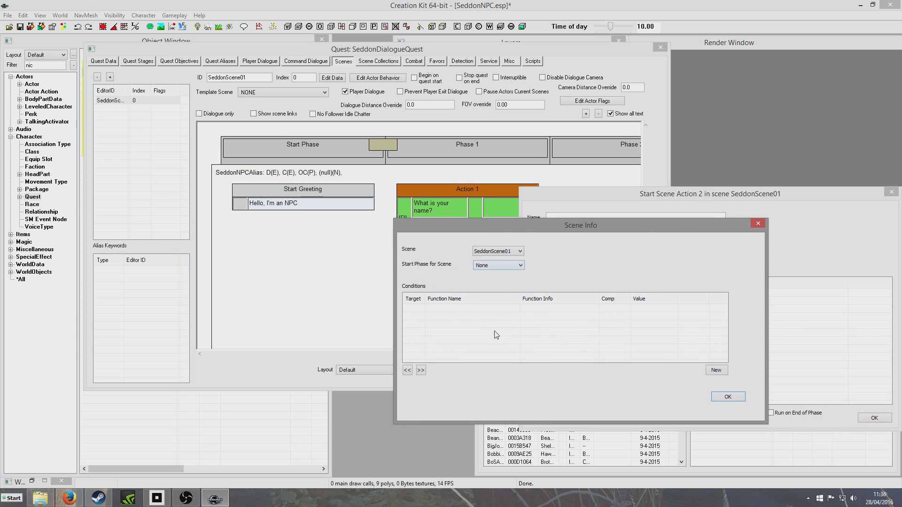
click(728, 399)
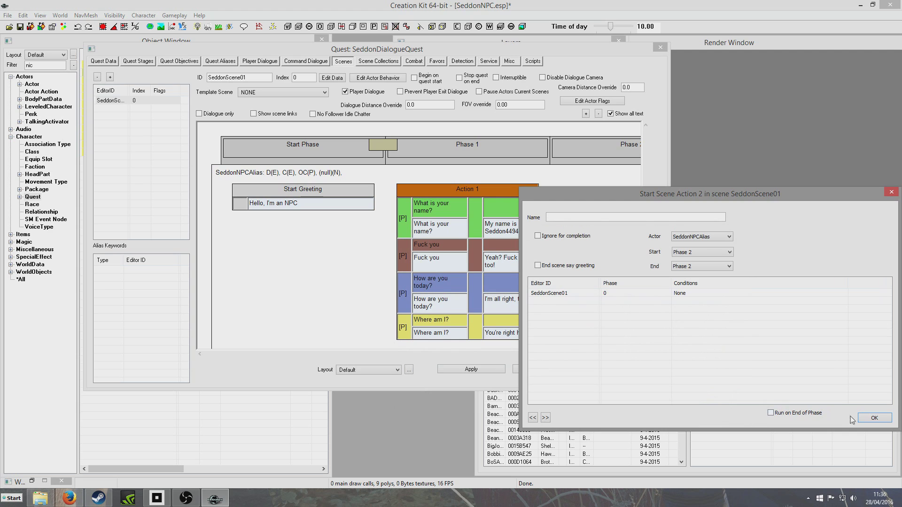
click(874, 418)
- Name Phase 1 of the scene SeddonPhase01
double_click(480, 145)
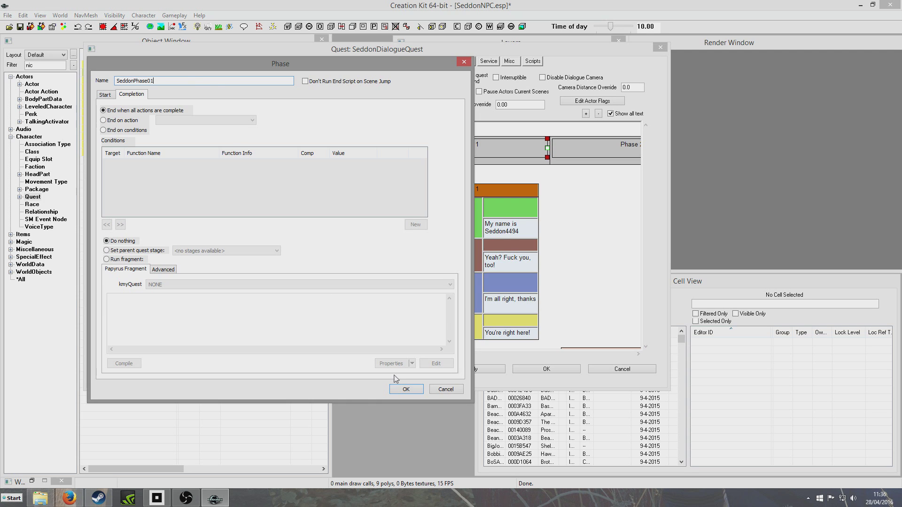
click(405, 389)
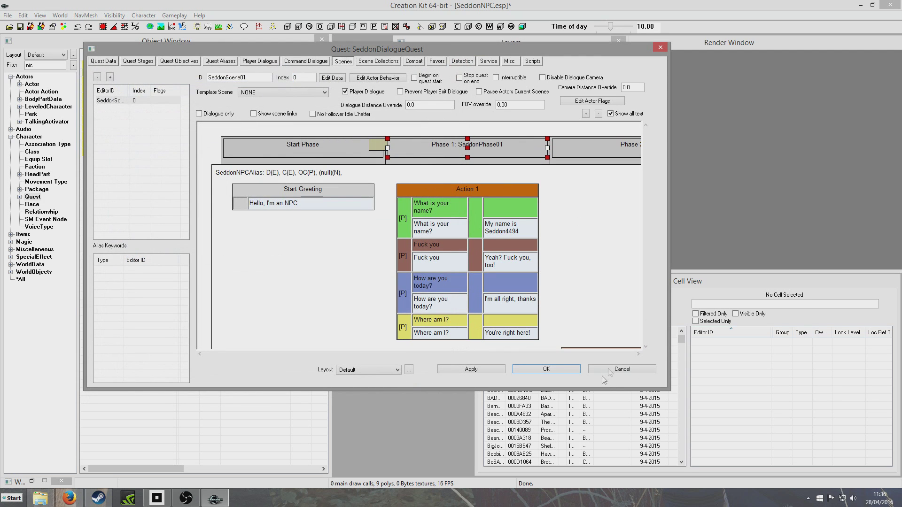
drag(581, 328, 573, 321)
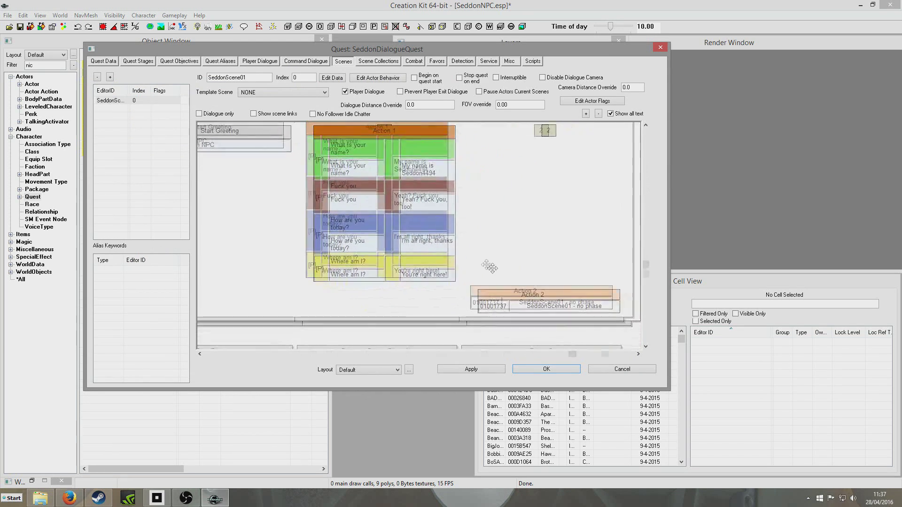
- Set the start phase of the Start Scene action in Phase 2 to SeddonPhase01 and confirm the action and the quest
double_click(536, 305)
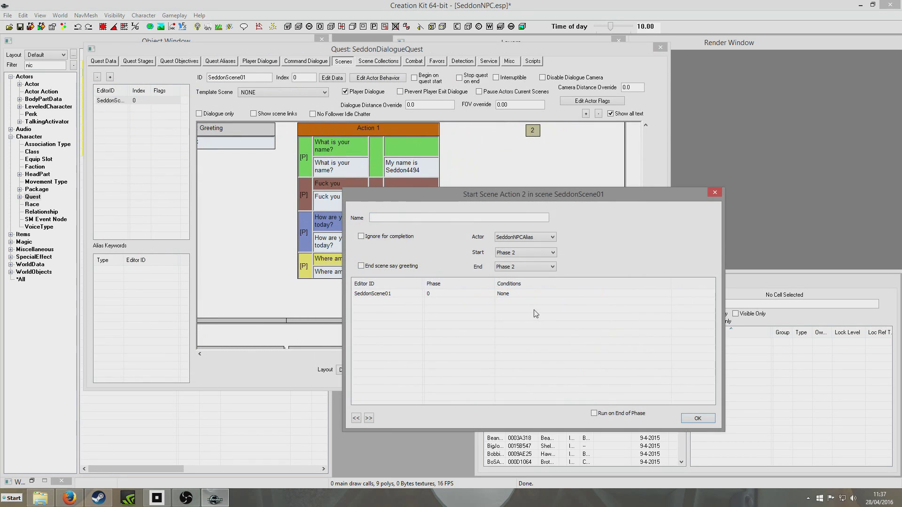
double_click(450, 295)
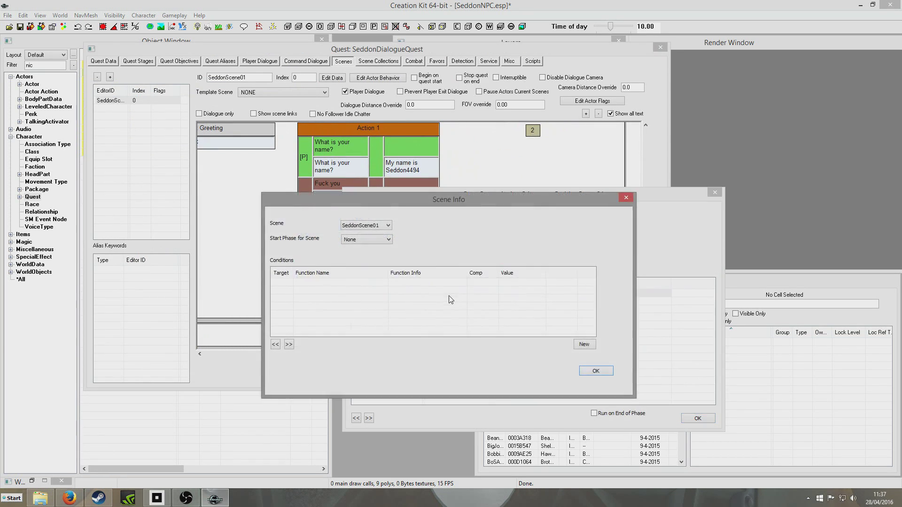
click(378, 240)
click(371, 253)
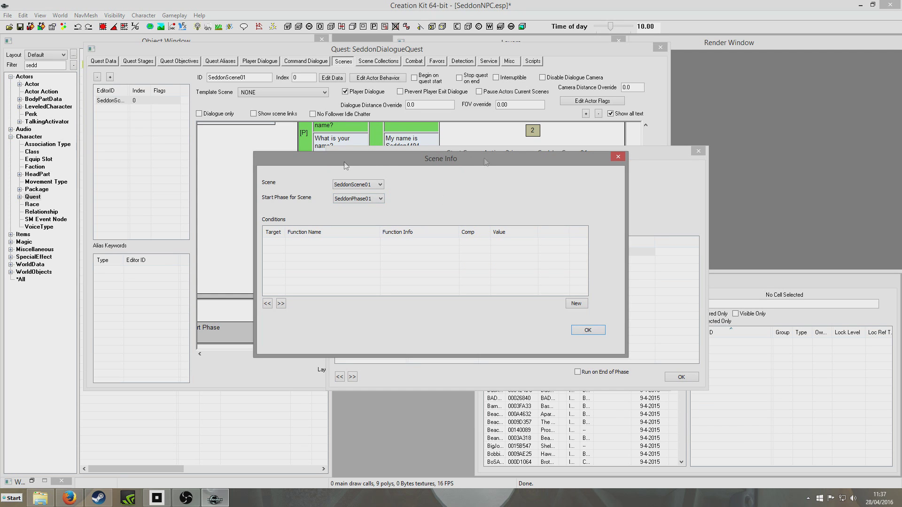
click(600, 332)
click(682, 377)
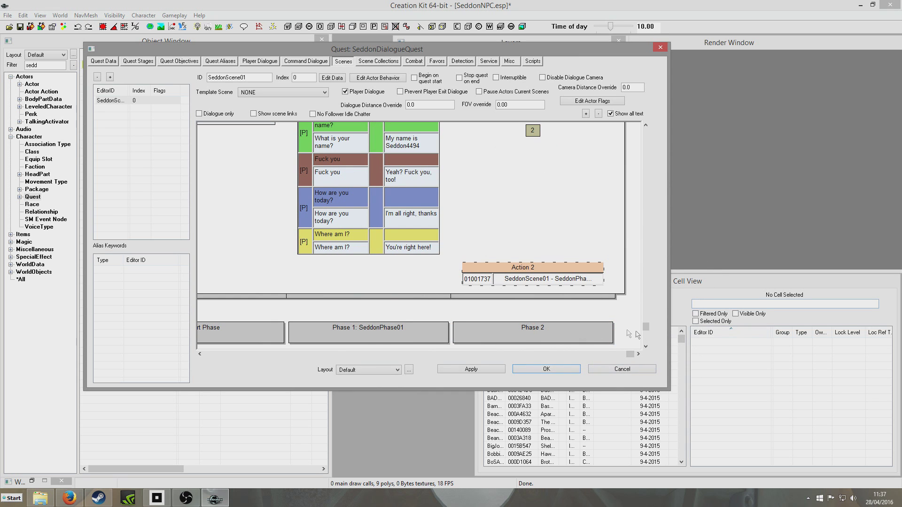
click(554, 371)
- Reopen SeddonDialogueQuest and reselect SeddonPhase01 as the start phase of SeddonScene01 in the Start Scene action
double_click(112, 63)
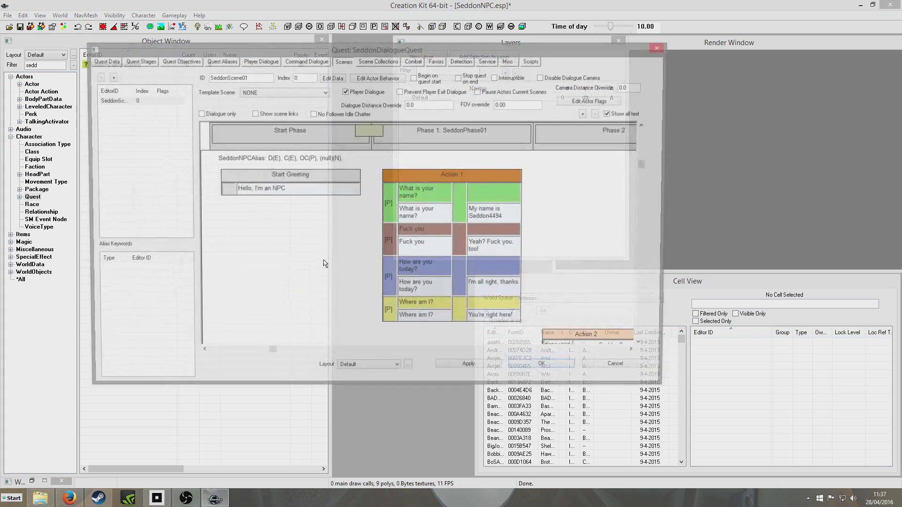
double_click(512, 281)
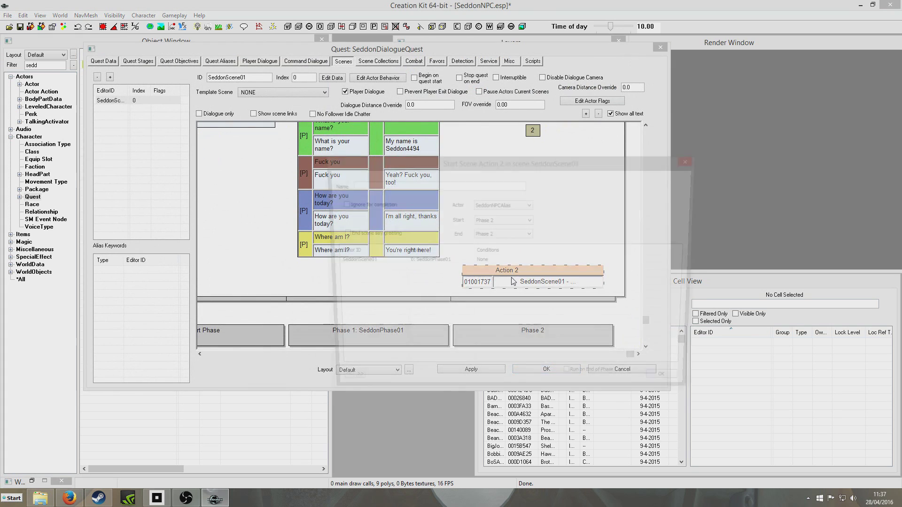
double_click(418, 261)
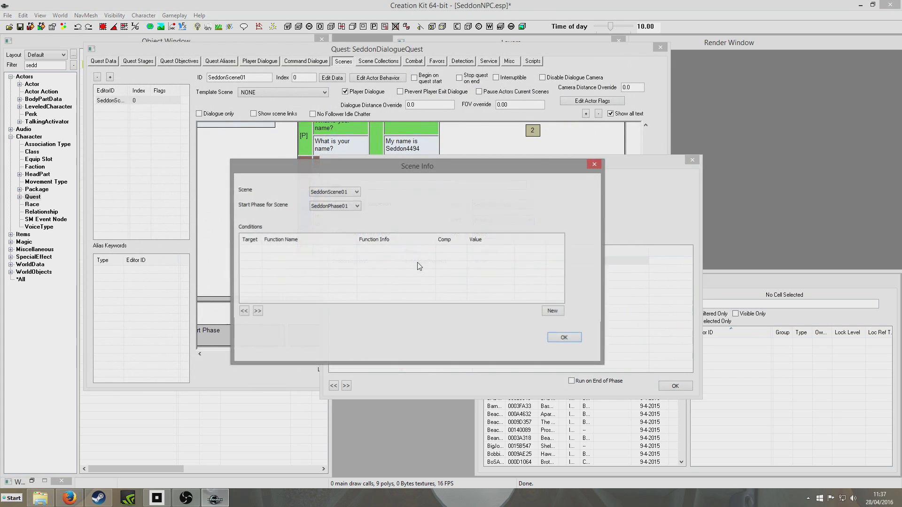
click(343, 196)
click(342, 200)
click(344, 207)
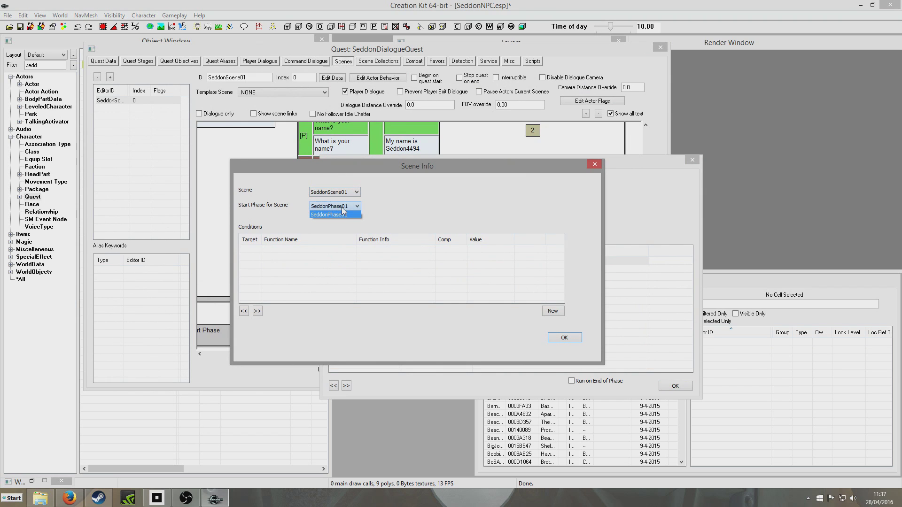
click(335, 215)
click(565, 337)
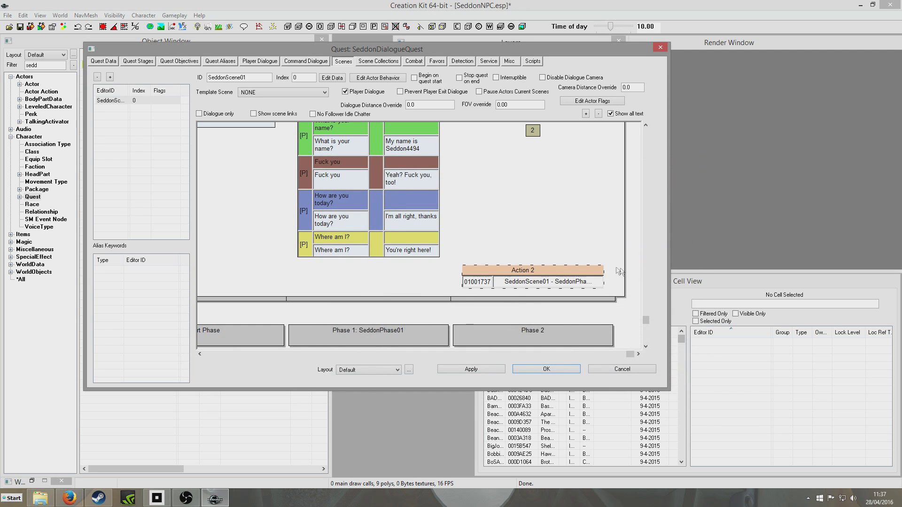
scroll(411, 174, up, 2)
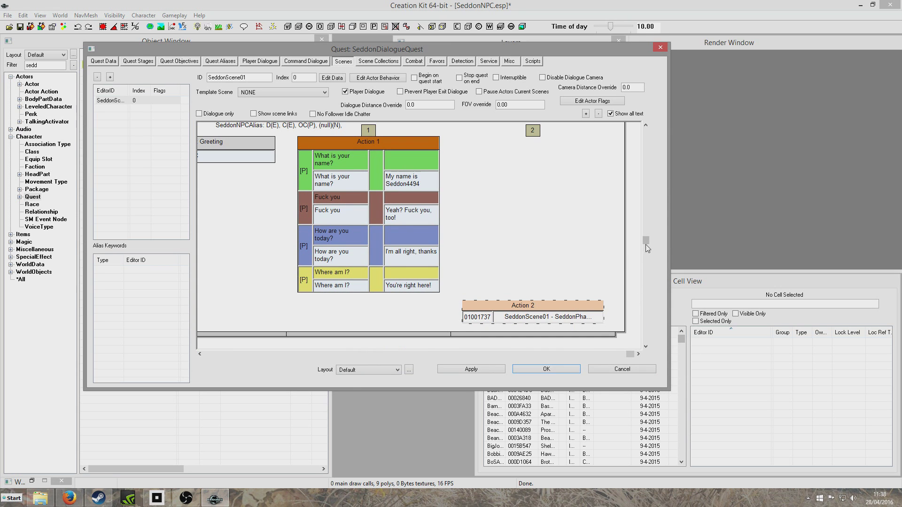
drag(646, 241, 650, 126)
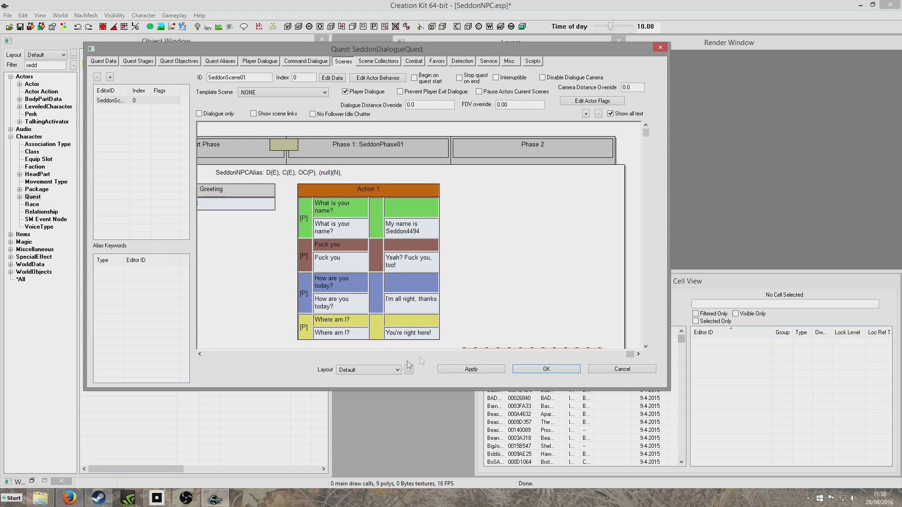
drag(629, 354, 316, 376)
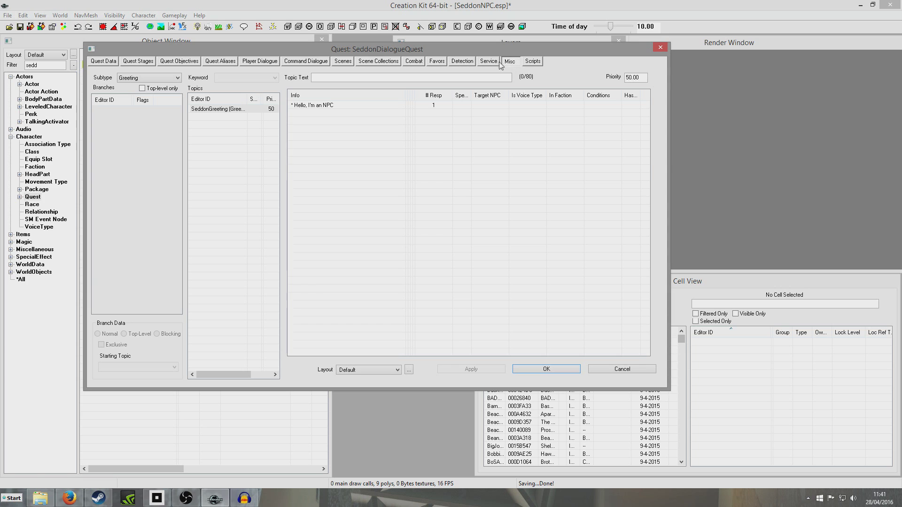
- Set the forced alias of the "Hello, I'm an NPC" greeting to SeddonNPCAlias and confirm the topic info
double_click(346, 105)
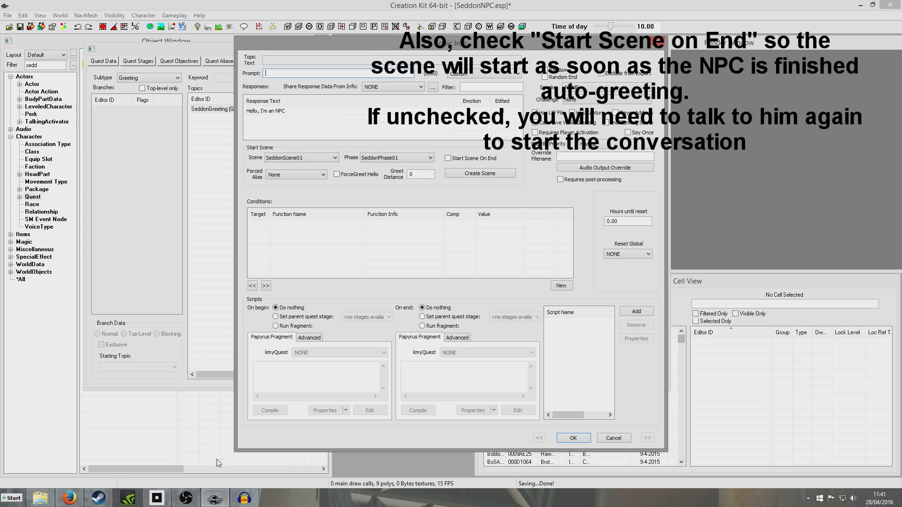
click(306, 176)
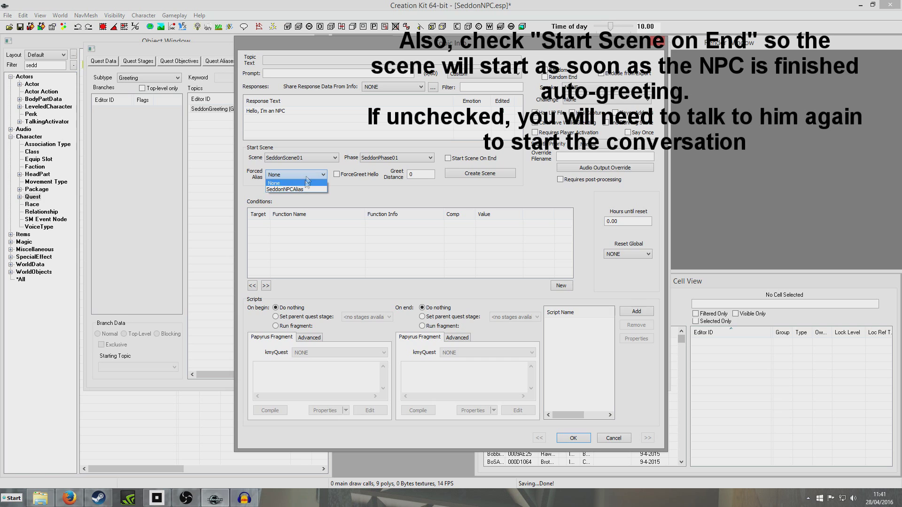
click(295, 190)
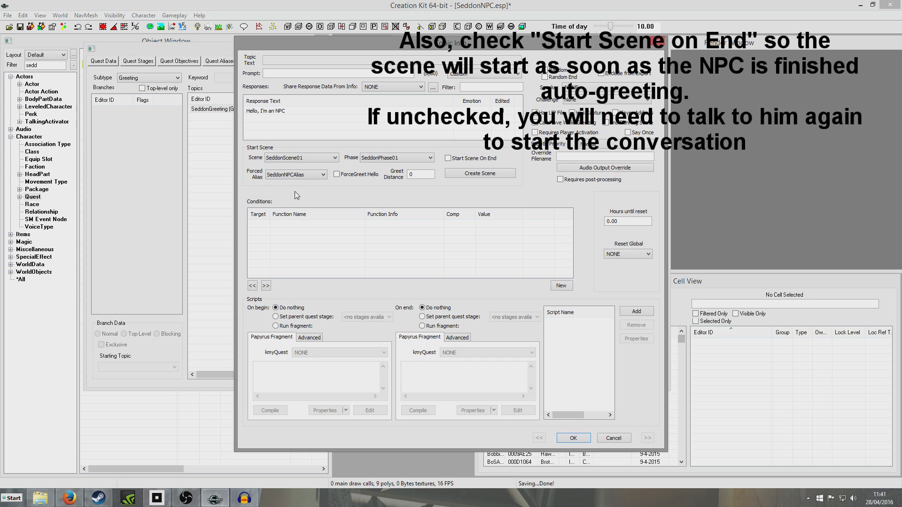
click(577, 442)
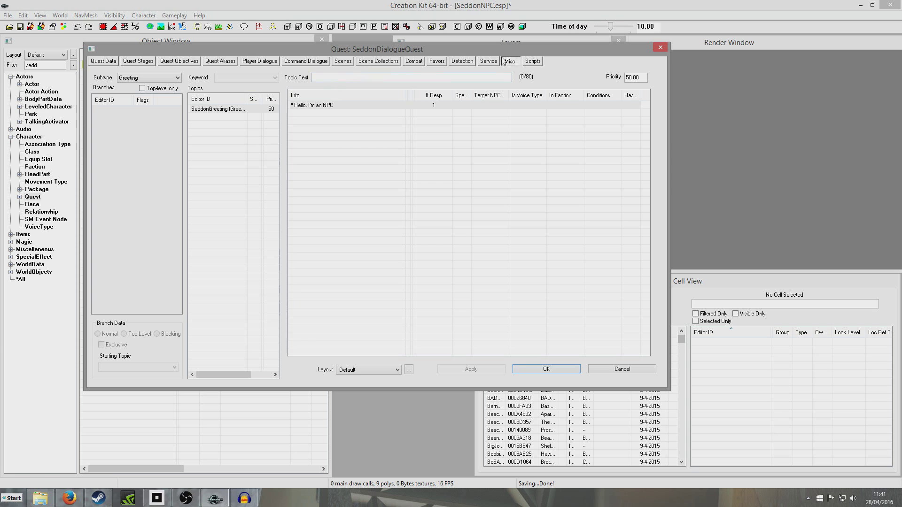
- Open the Start Greeting's topic info from the scene and check the voice file details of its "Hello, I'm an NPC" response
click(343, 62)
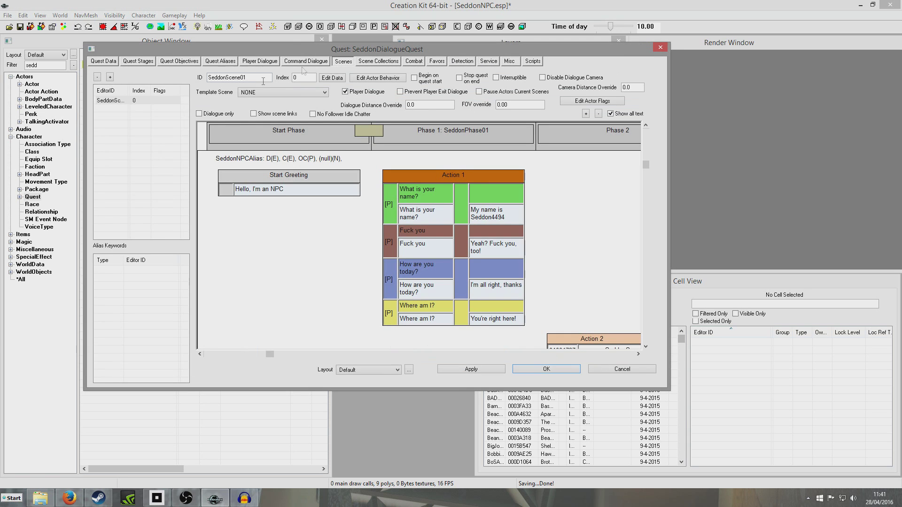
double_click(246, 190)
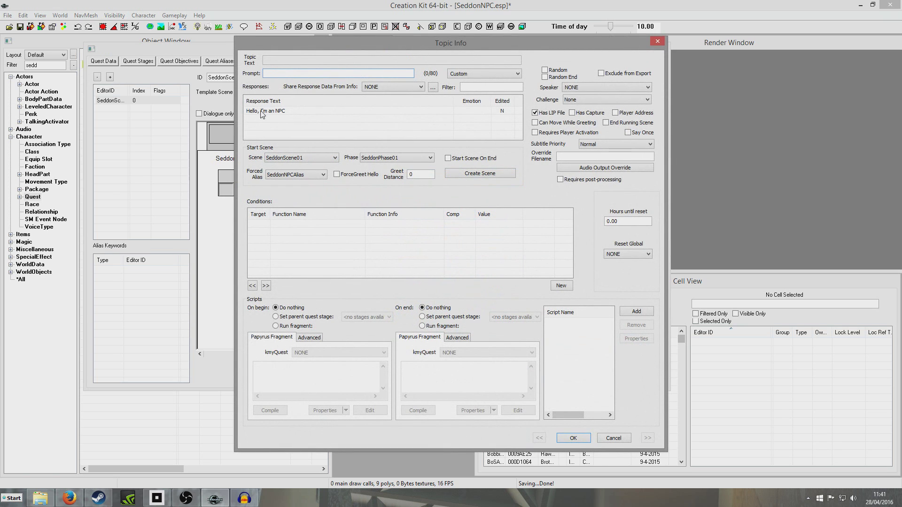
double_click(262, 111)
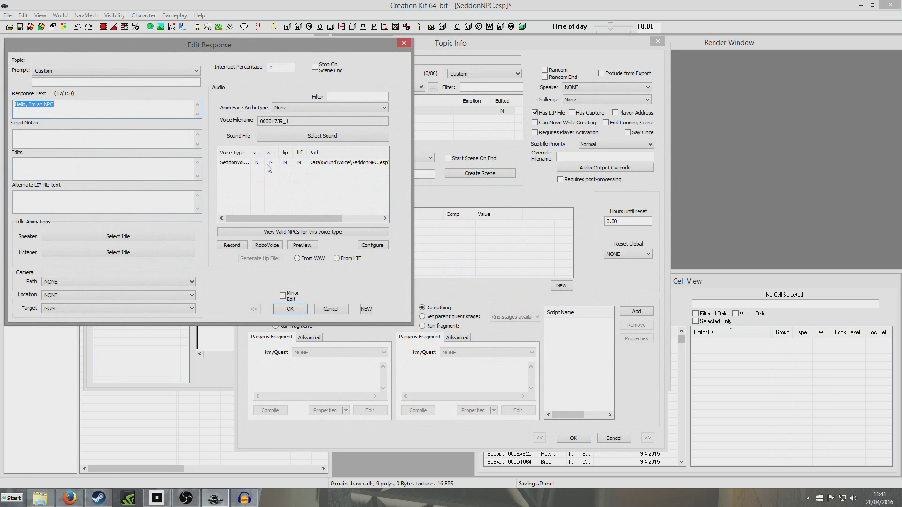
click(288, 309)
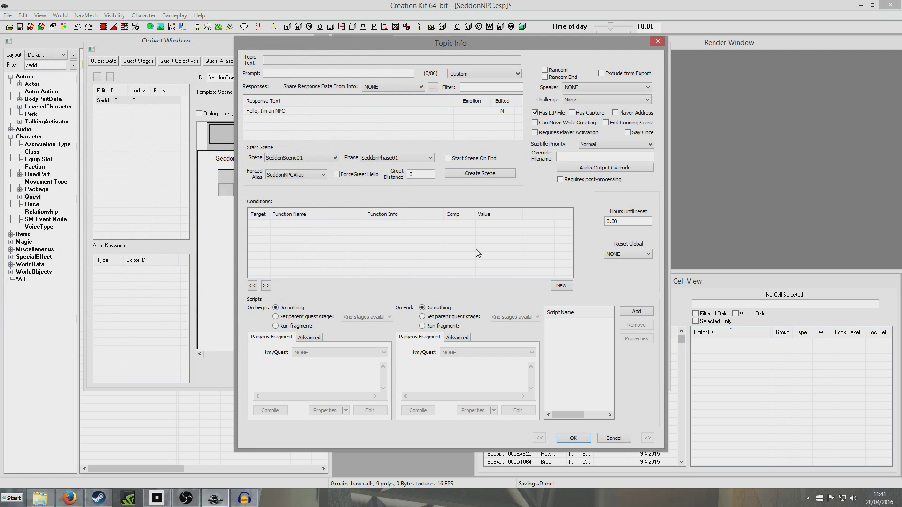
- Add a GetIsID condition for actor SeddonNPC, equal to 1.0000 and run on Subject, to the greeting and confirm the topic info
right_click(300, 244)
click(323, 243)
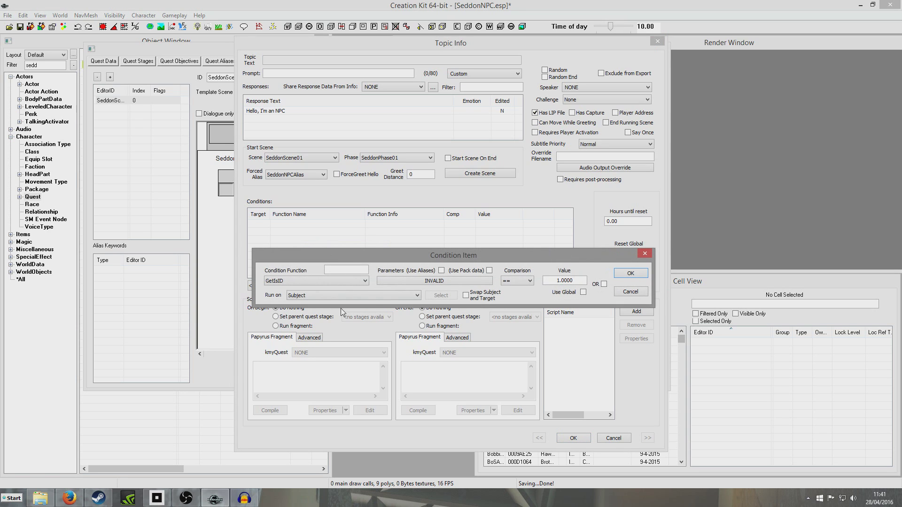
click(415, 282)
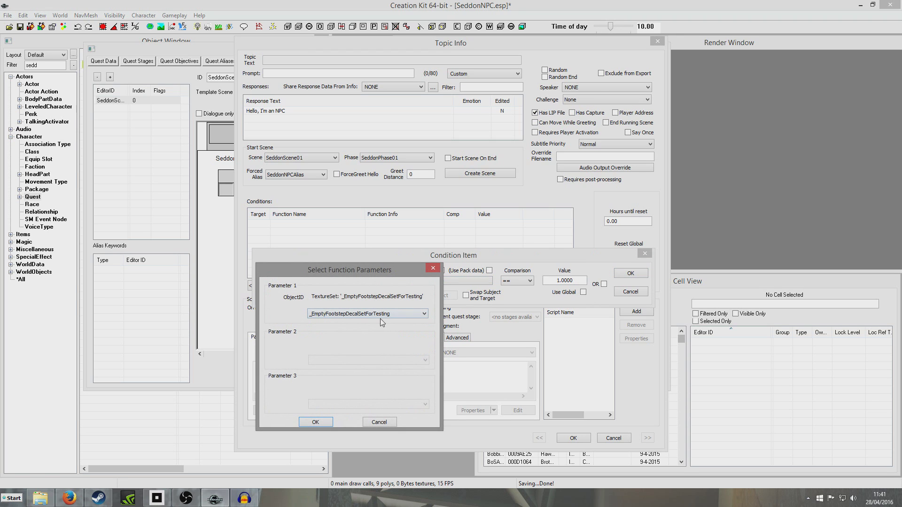
click(380, 318)
text(SeddonNPC)
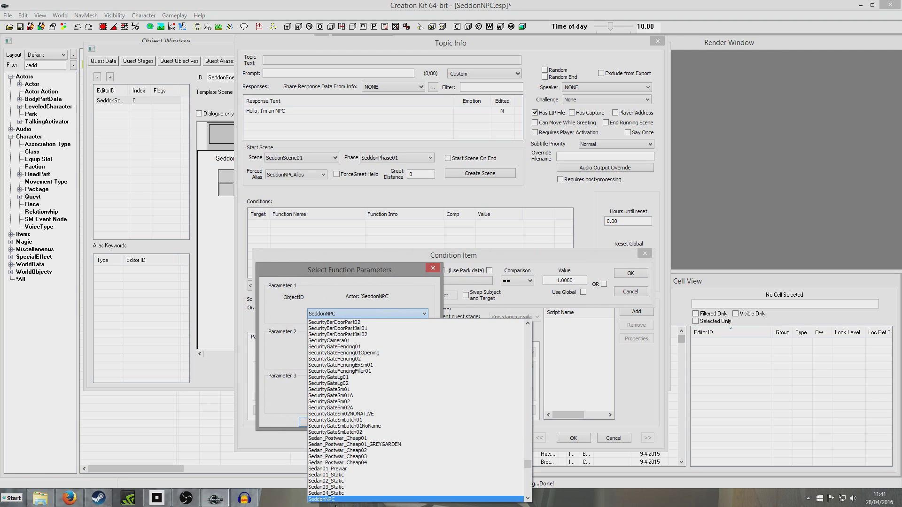
click(339, 499)
click(317, 422)
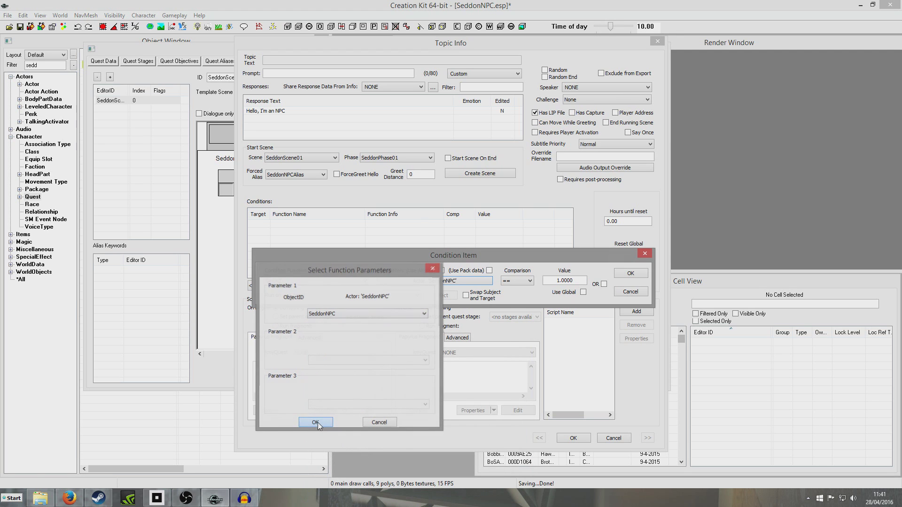
click(626, 276)
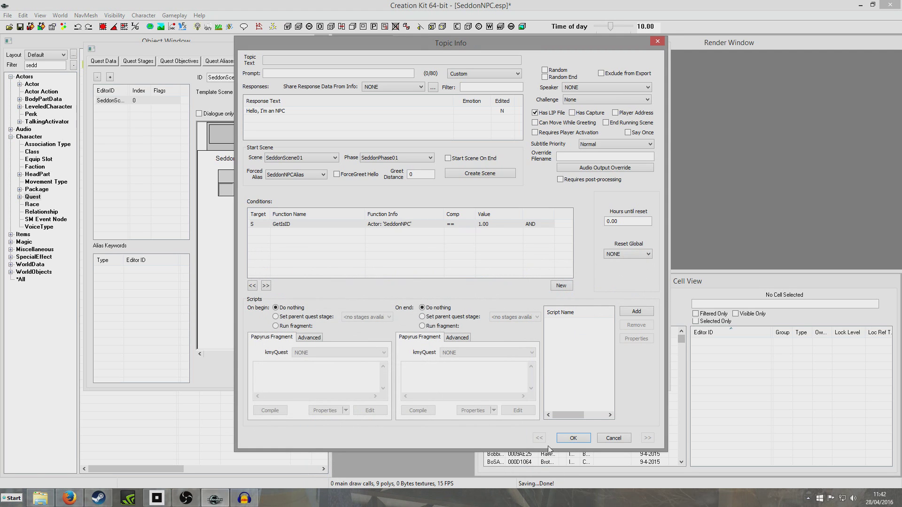
click(581, 441)
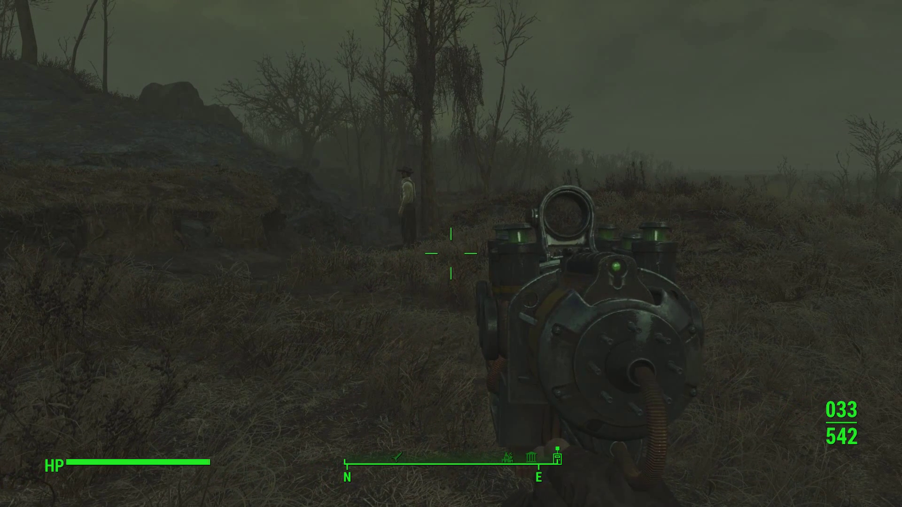
- In Fallout 4, walk up to the custom NPC, talk to him and try dialogue options 1, 2 and 3
key(r)
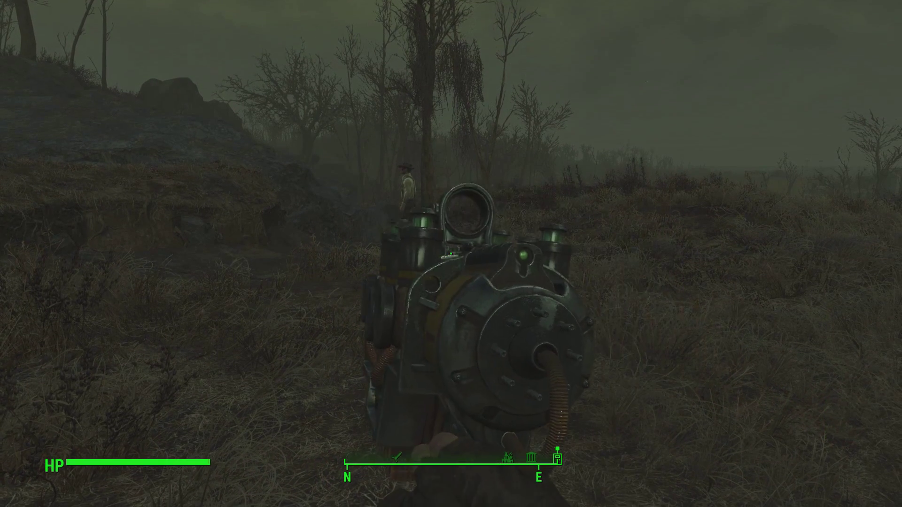
key(w)
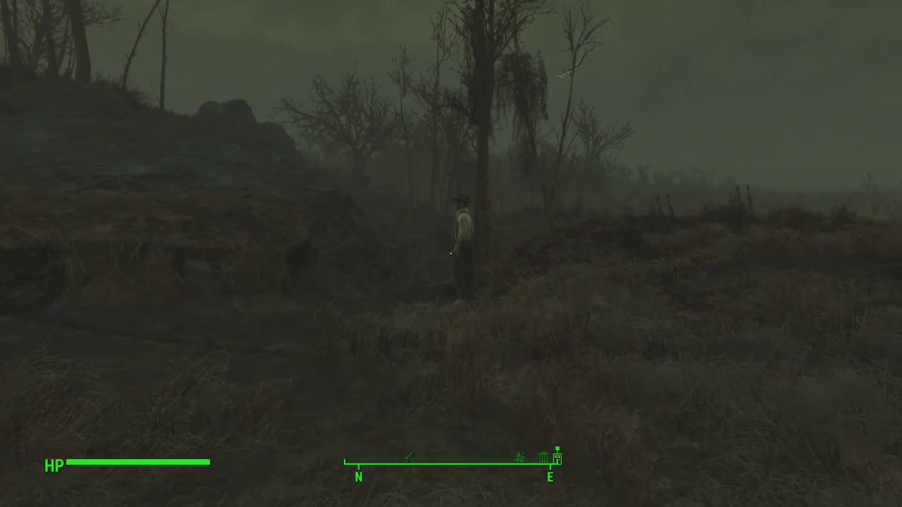
key(e)
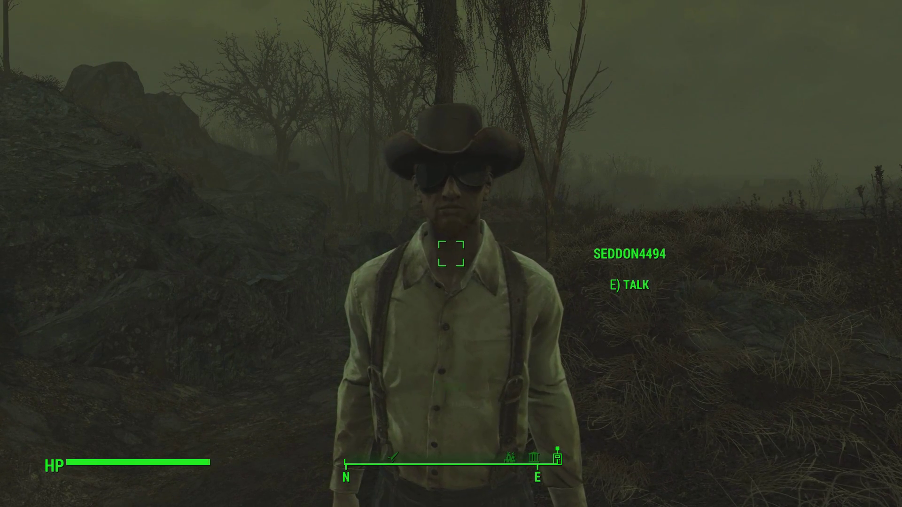
key(e)
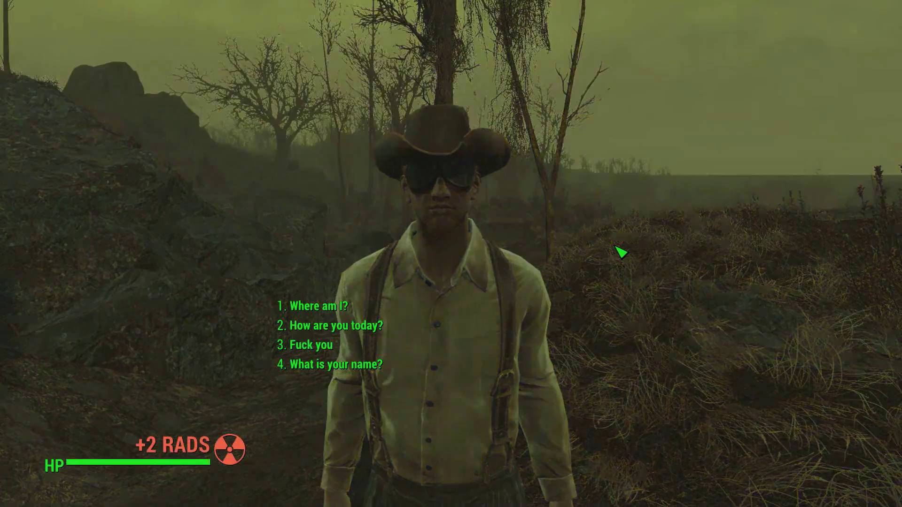
key(1)
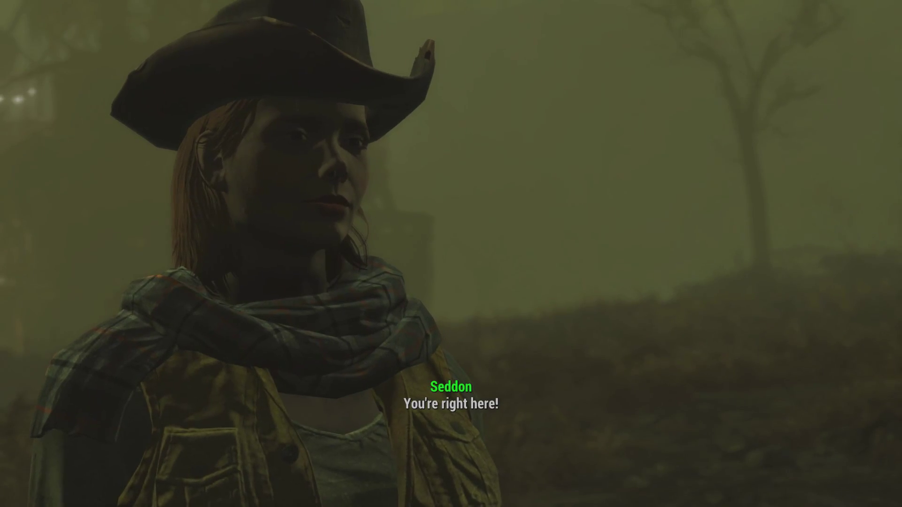
key(2)
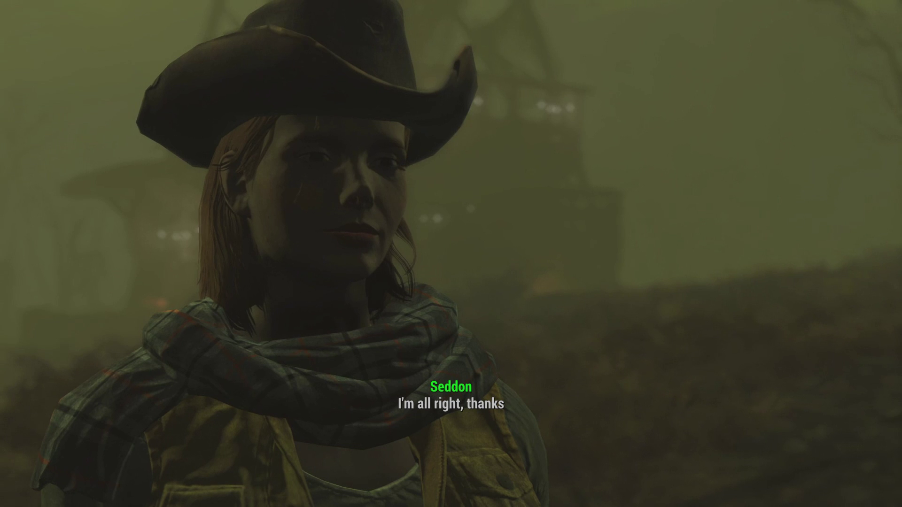
key(3)
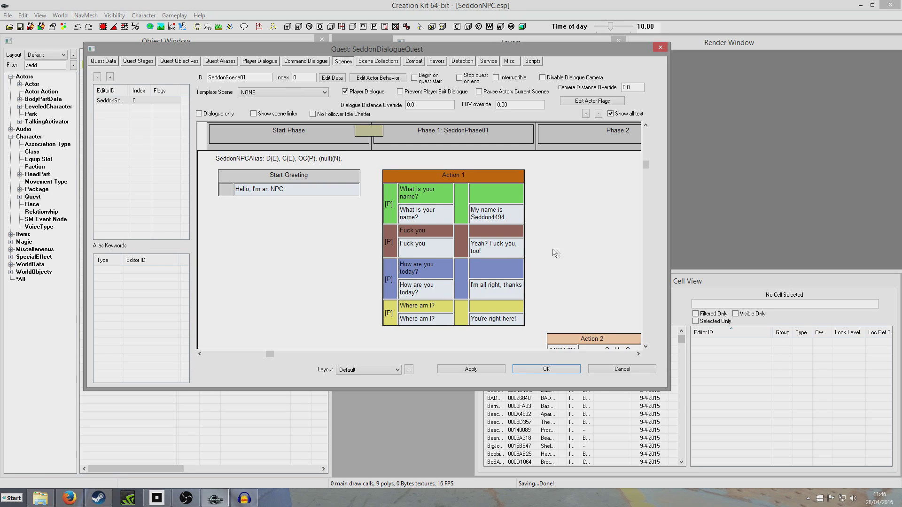
- Set the NPC's negative response in Action 1 of SeddonScene01 to End Running Scene, and confirm the topic info and the player dialogue action
click(498, 253)
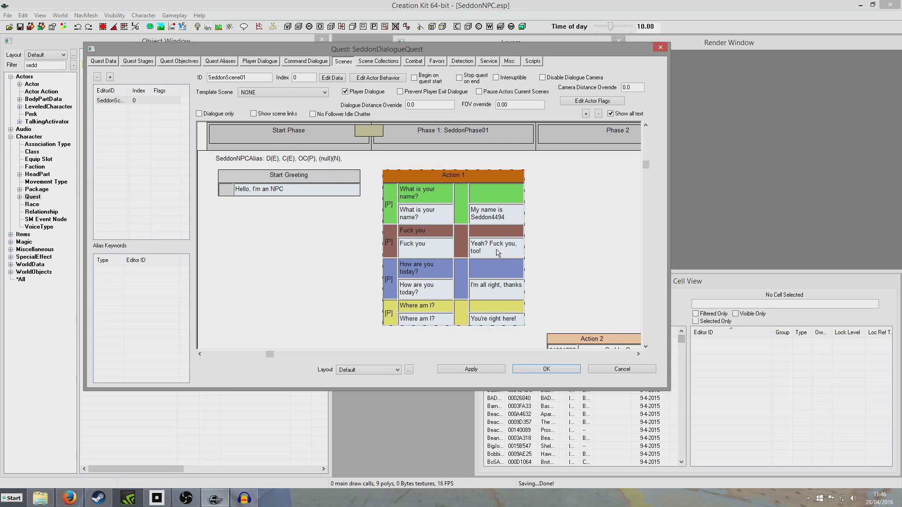
double_click(468, 176)
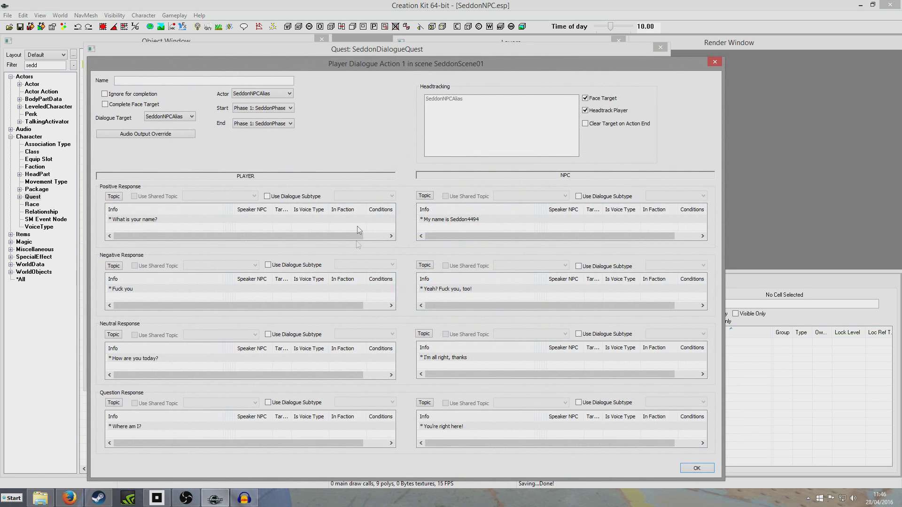
double_click(464, 290)
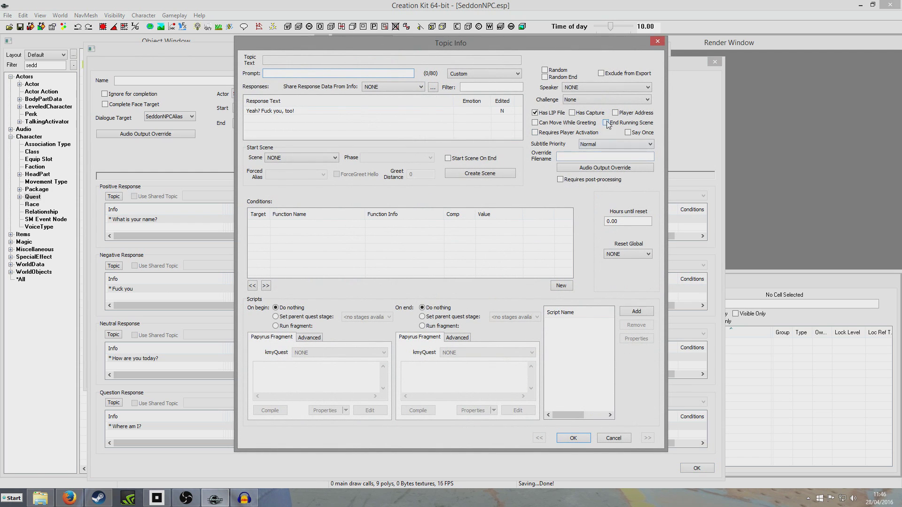
click(574, 438)
click(687, 468)
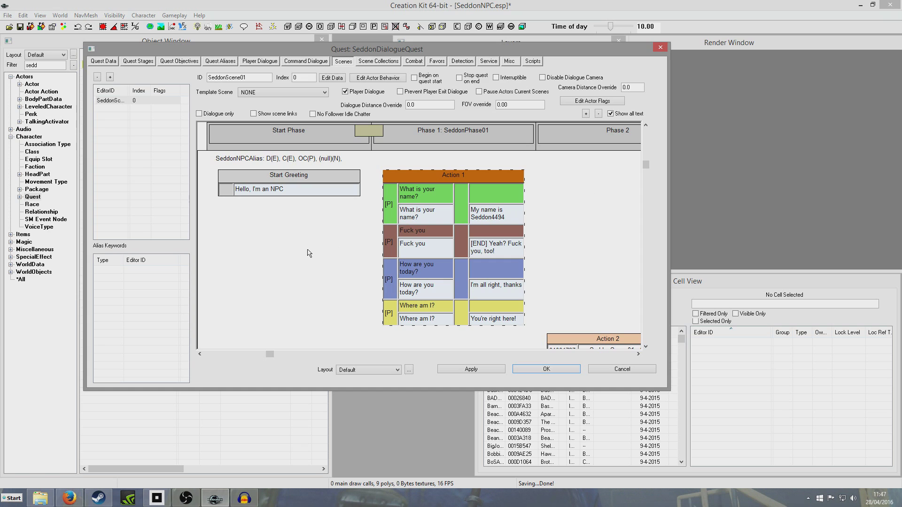
- Confirm the SeddonDialogueQuest changes and save the SeddonNPC.esp plugin
click(538, 370)
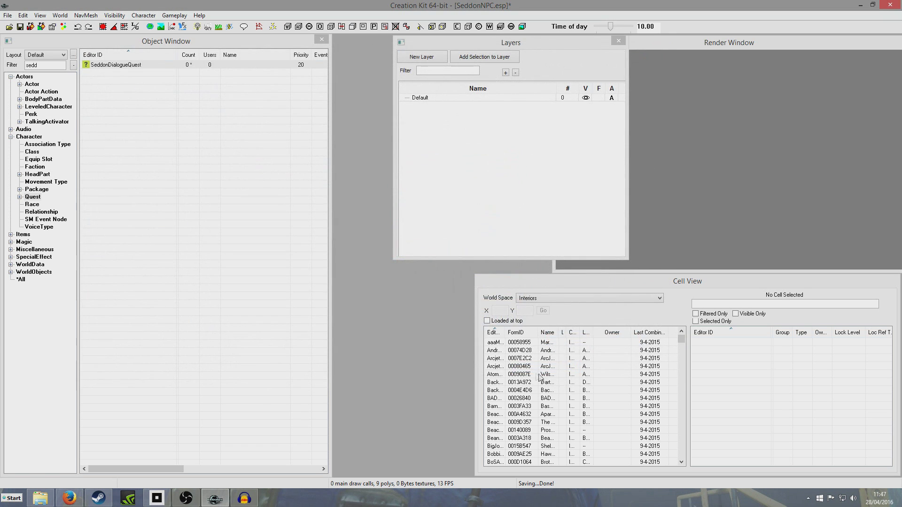
click(21, 27)
click(141, 112)
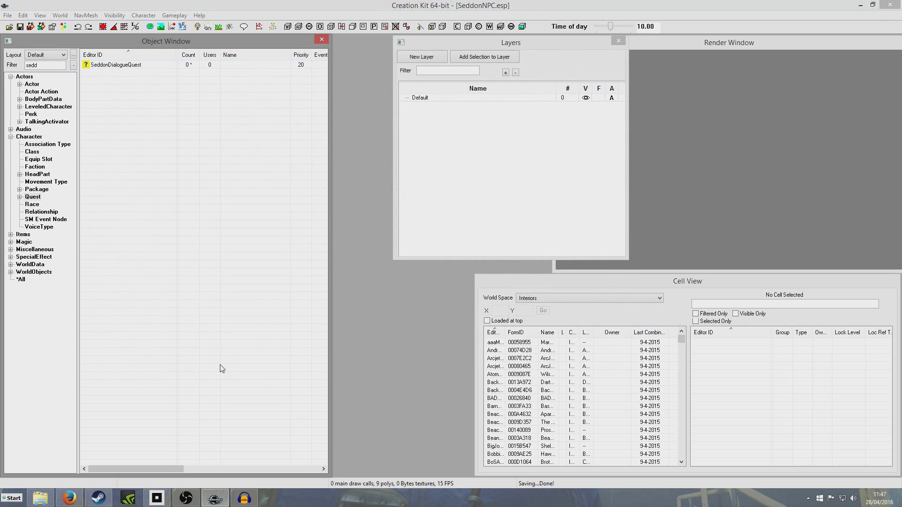
- Reopen SeddonDialogueQuest and select Phase 2 in the layout of SeddonScene01
double_click(127, 66)
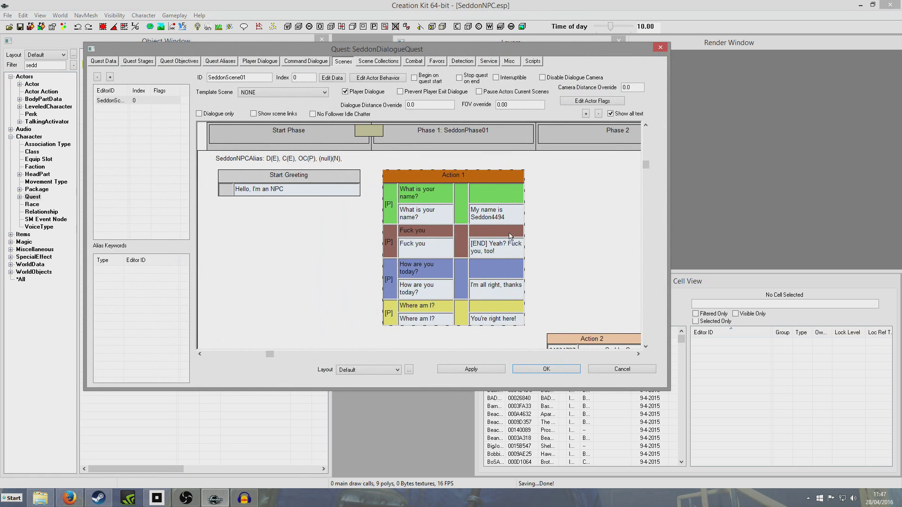
click(538, 258)
drag(269, 355, 317, 356)
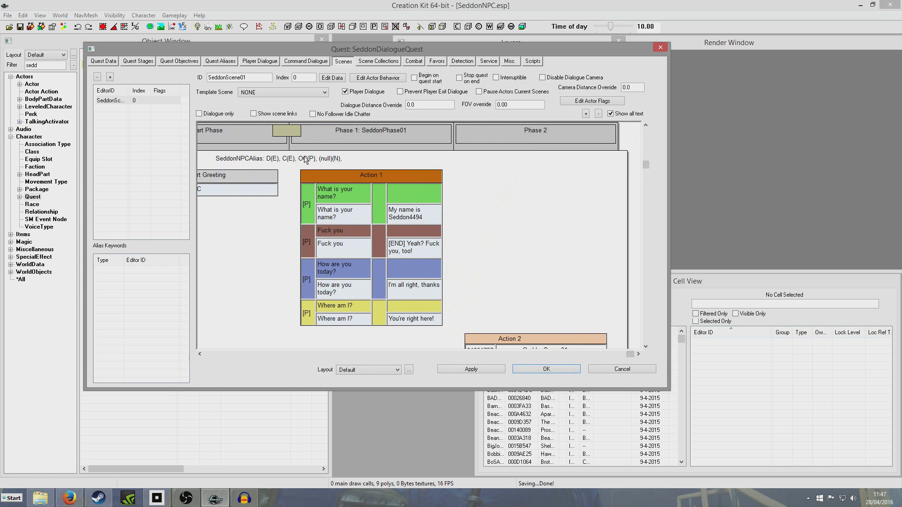
click(535, 137)
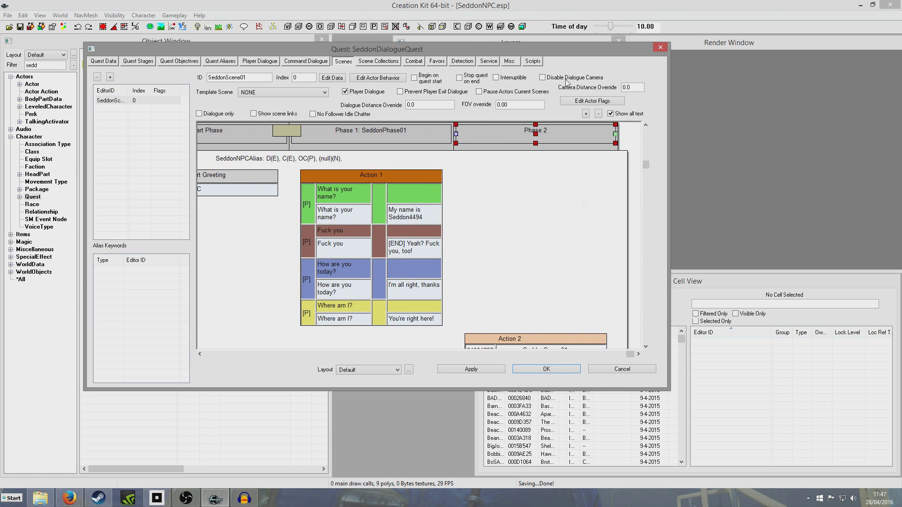